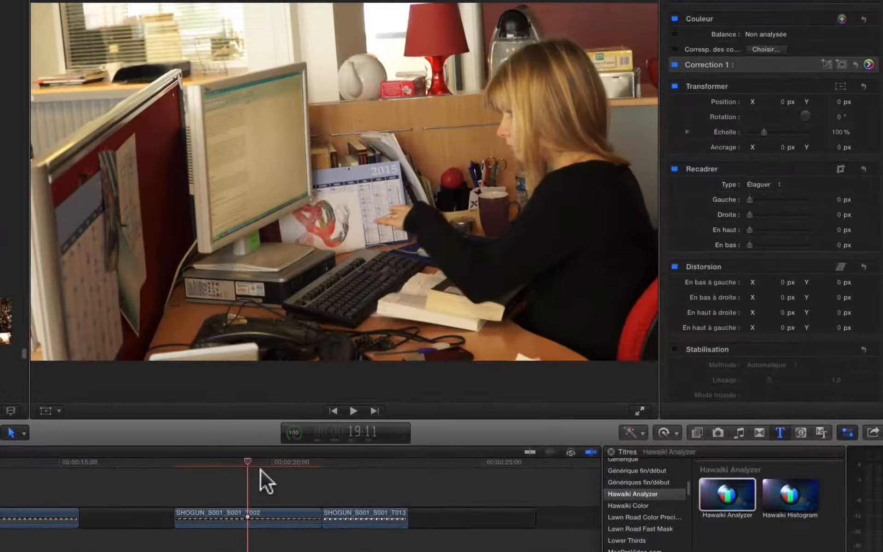
Select the clip SHOGUN_S001_S001_T002 in the timeline and mark its full duration as a range.
click(305, 452)
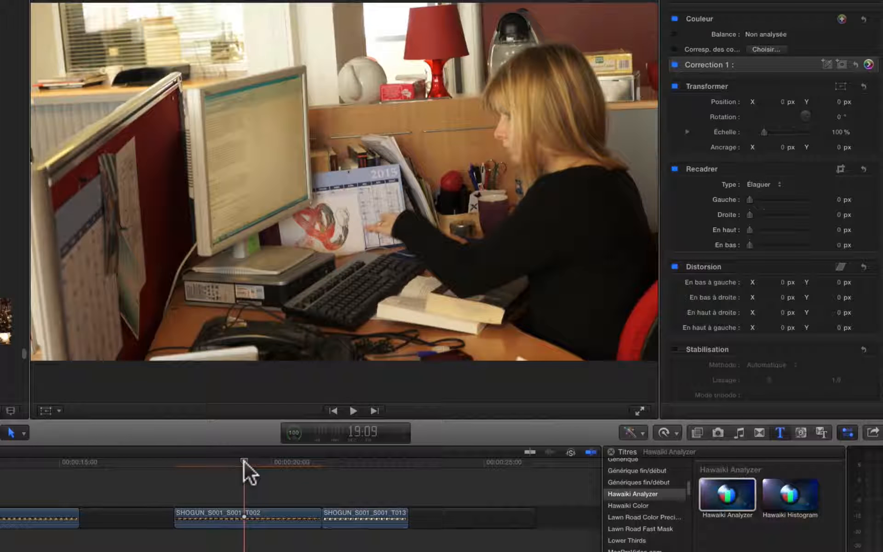
click(245, 513)
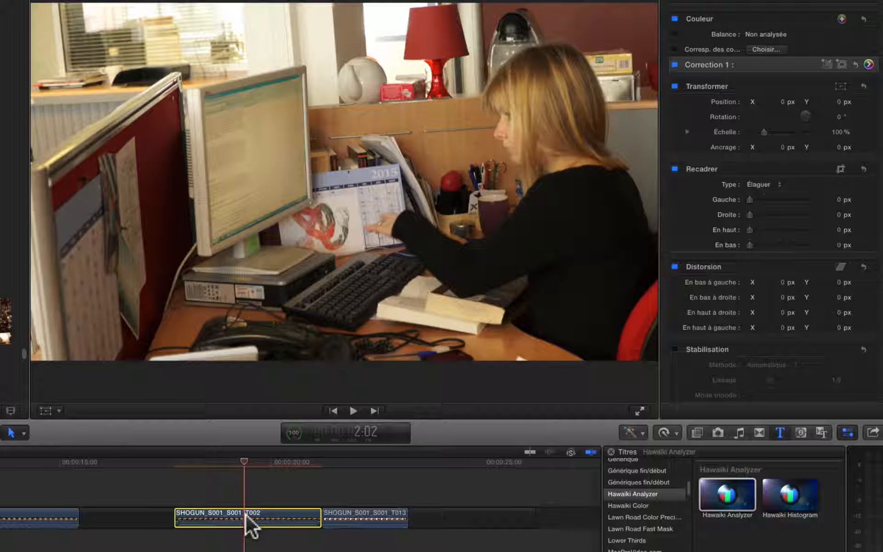
key(x)
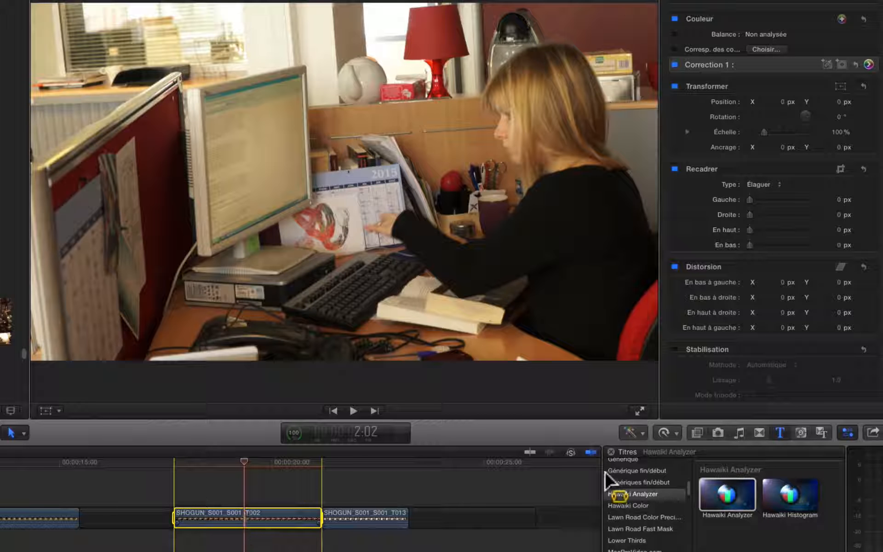
Connect the Hawaiki Analyzer title above the marked clip range and place the playhead at 19:14.
click(747, 505)
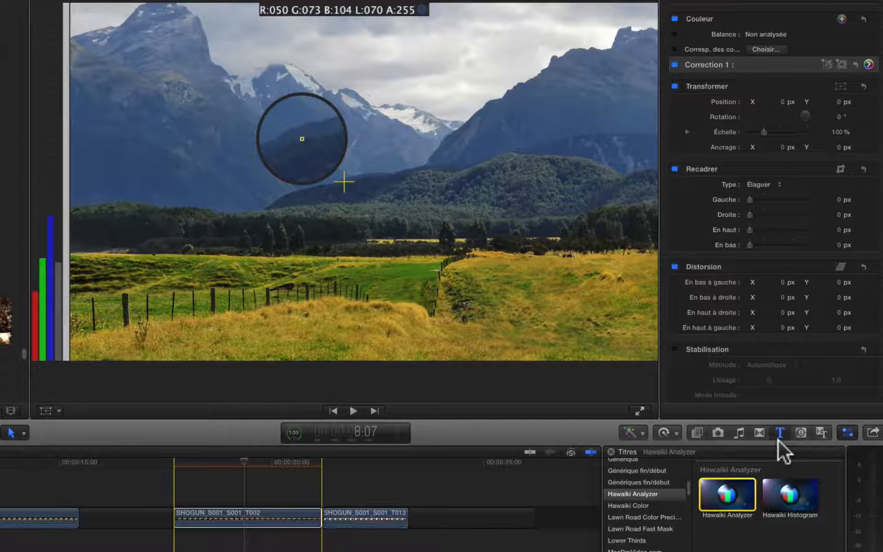
click(779, 440)
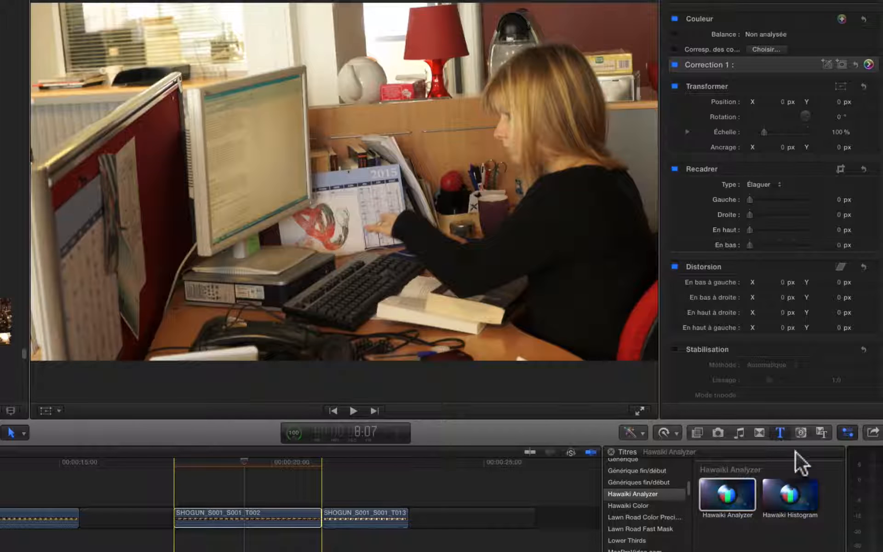
click(748, 502)
click(748, 504)
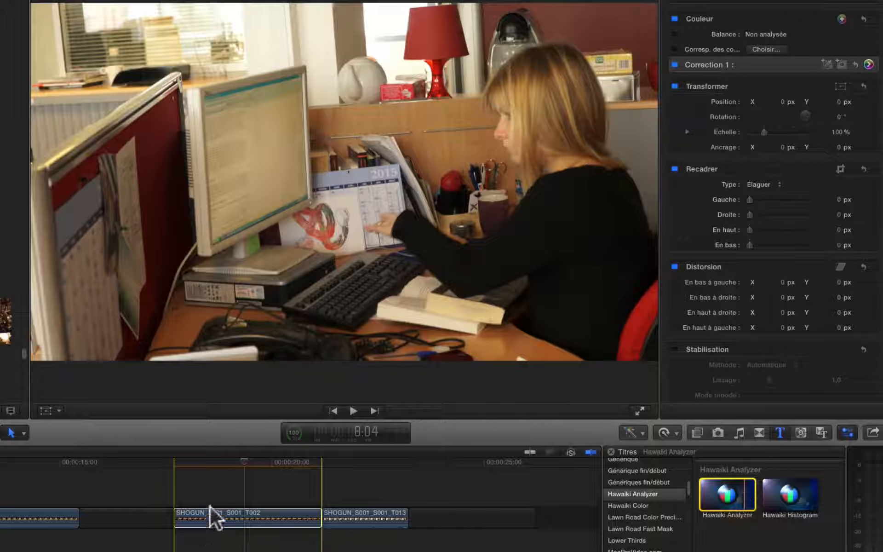
key(q)
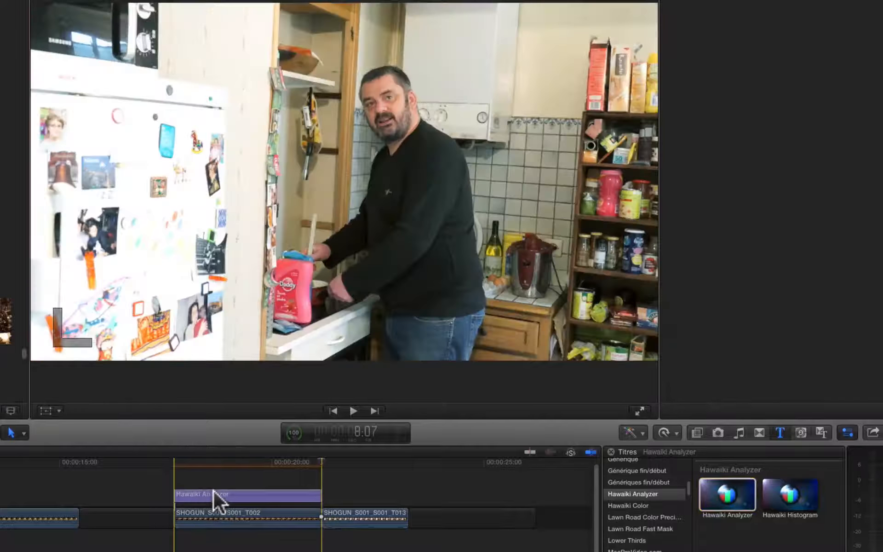
click(253, 464)
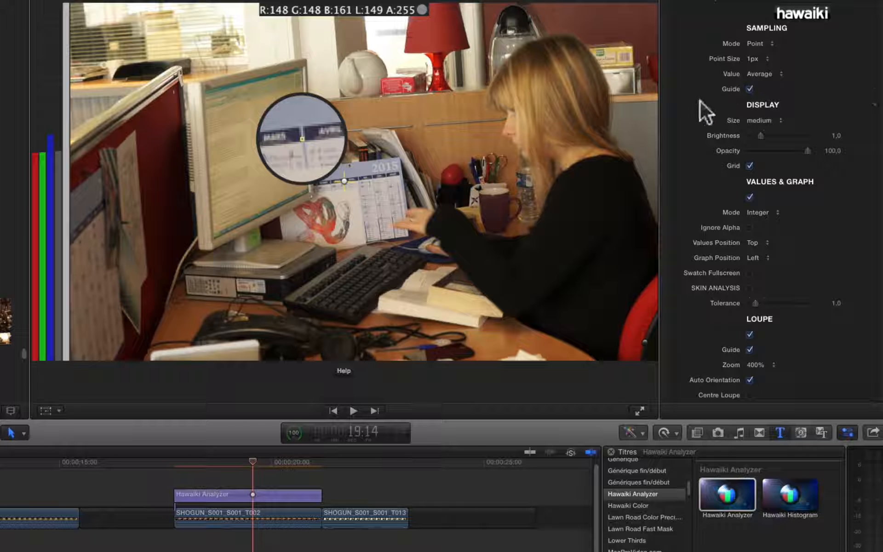
Set the Values & Graph mode to Decimal and move the sampling point onto the white part of the desk calendar.
click(769, 211)
click(768, 220)
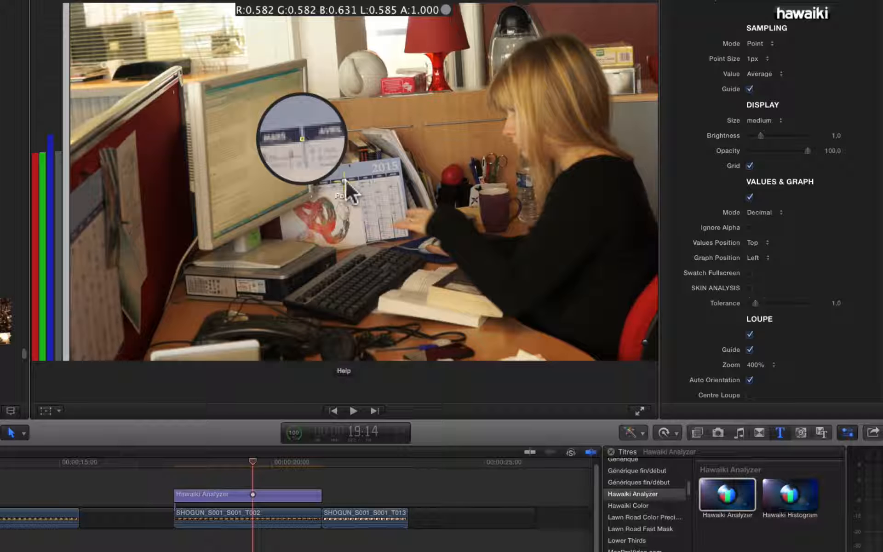
drag(345, 180, 355, 207)
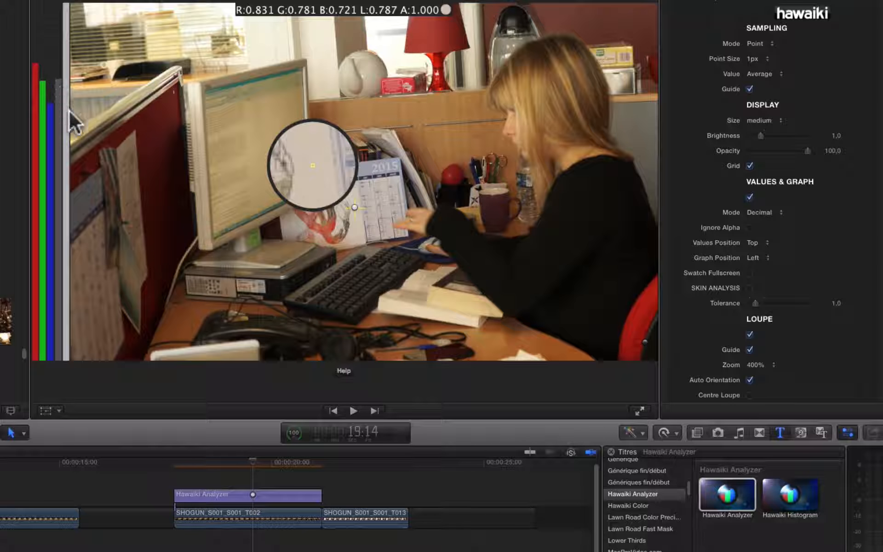
Try a sampling point size of 3 x 3px, and set it to 9 x 9px.
click(758, 56)
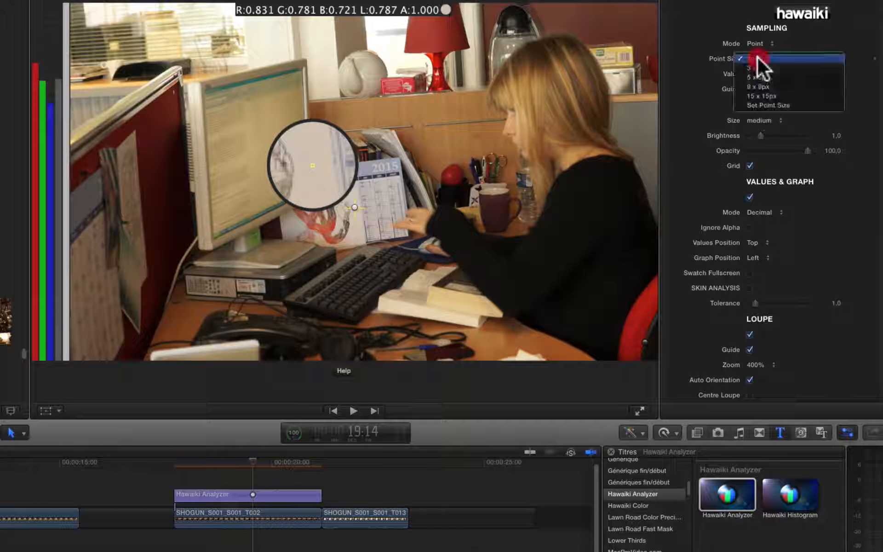
click(758, 65)
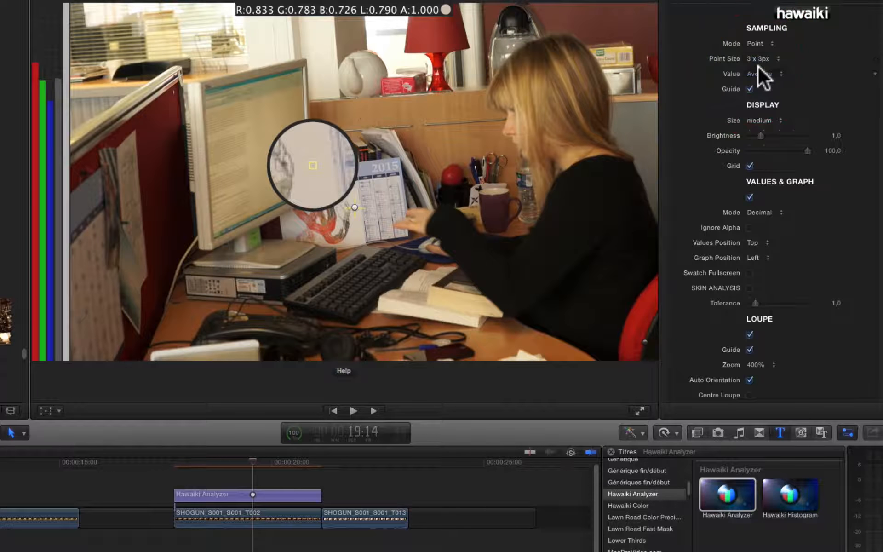
click(752, 56)
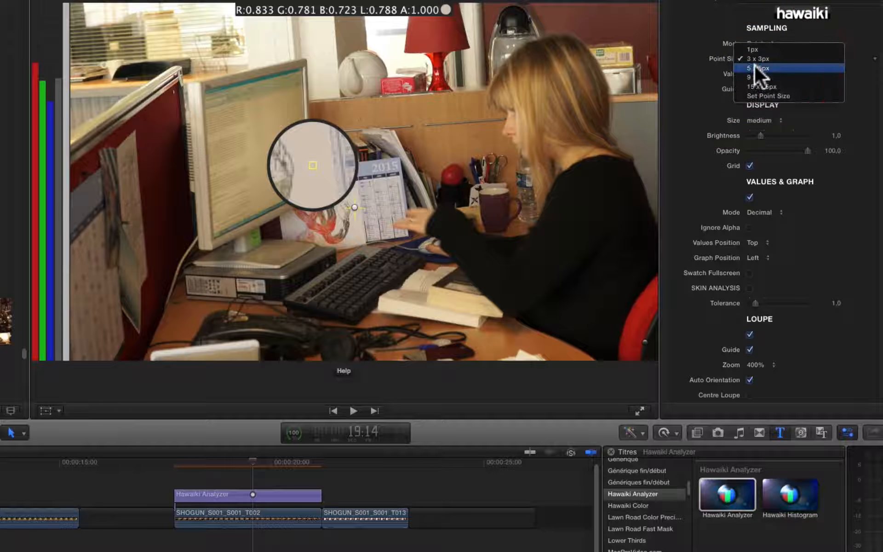
click(755, 74)
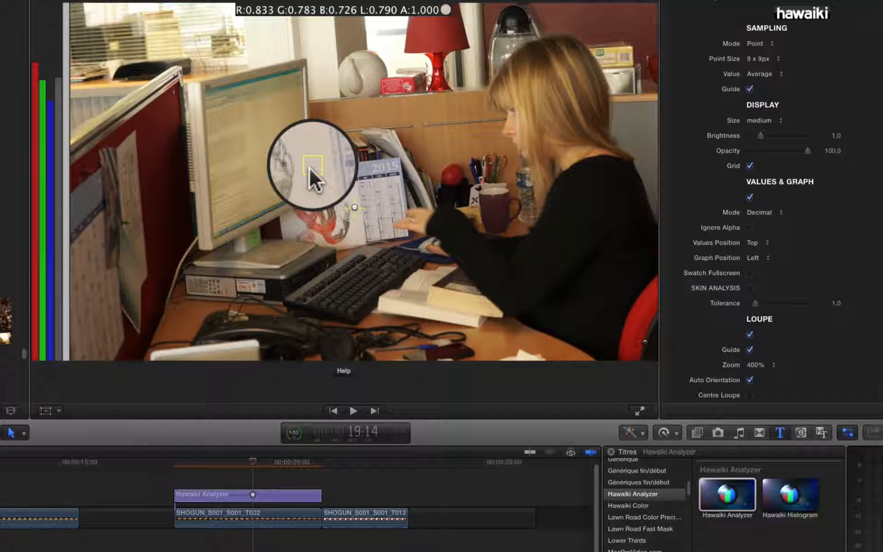
Try Frame sampling, switch the mode to Area, and fit the sampling rectangle over the white surface just above the teapot.
click(762, 42)
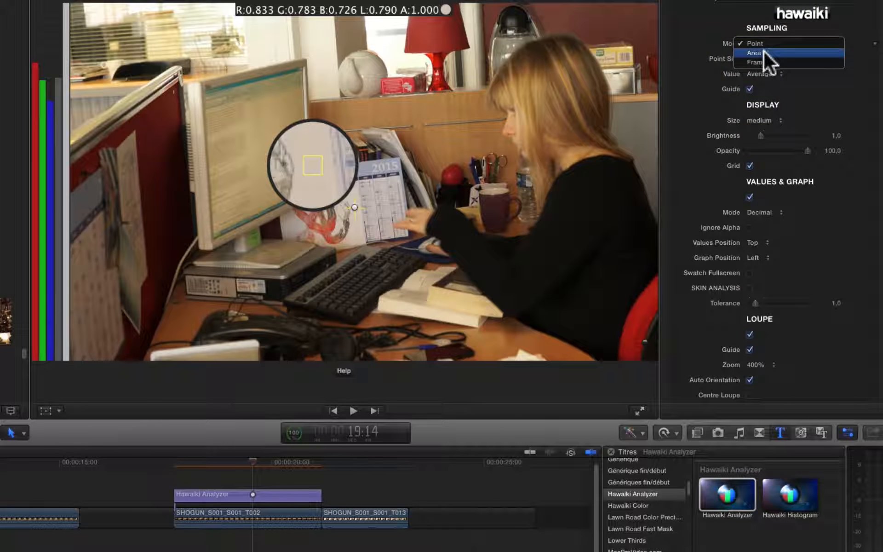
click(760, 60)
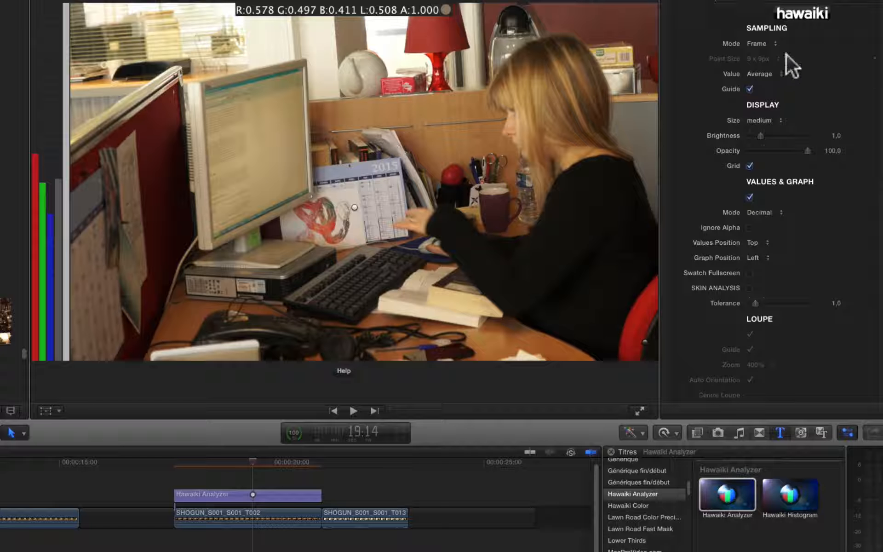
click(774, 43)
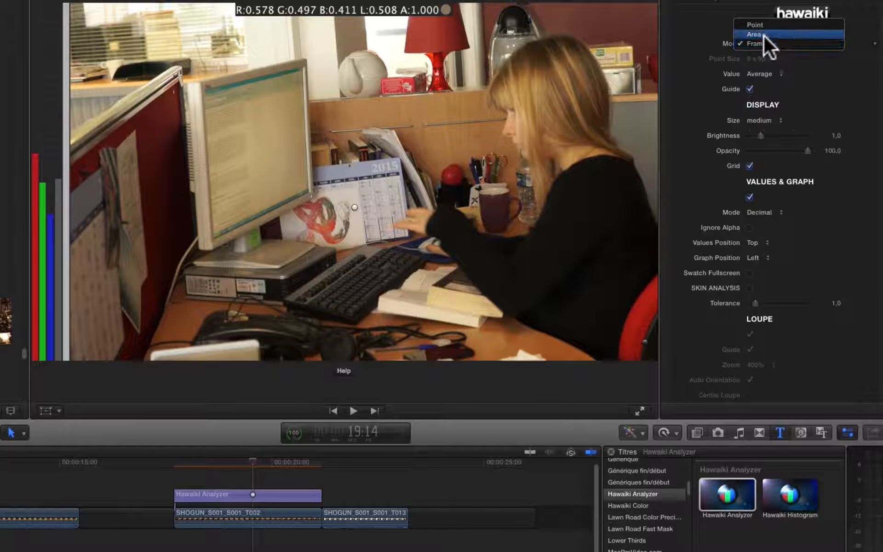
click(763, 35)
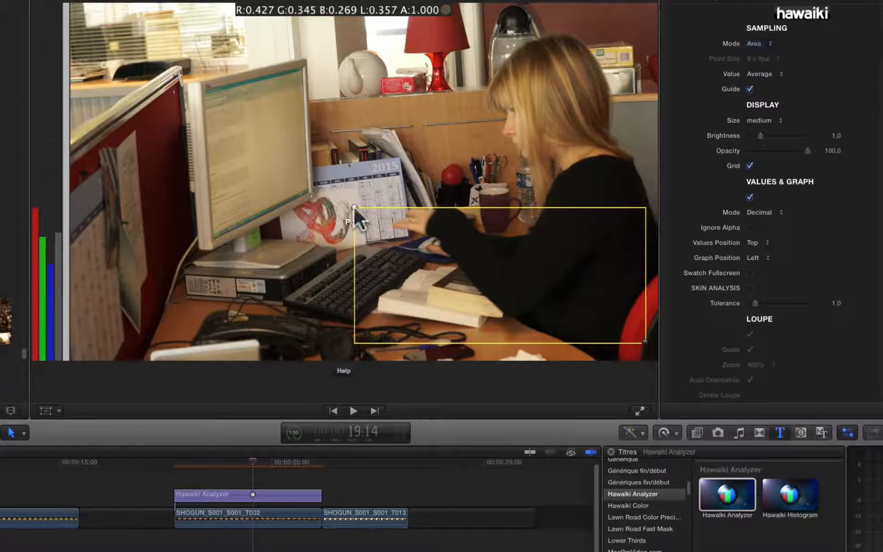
drag(354, 206, 314, 29)
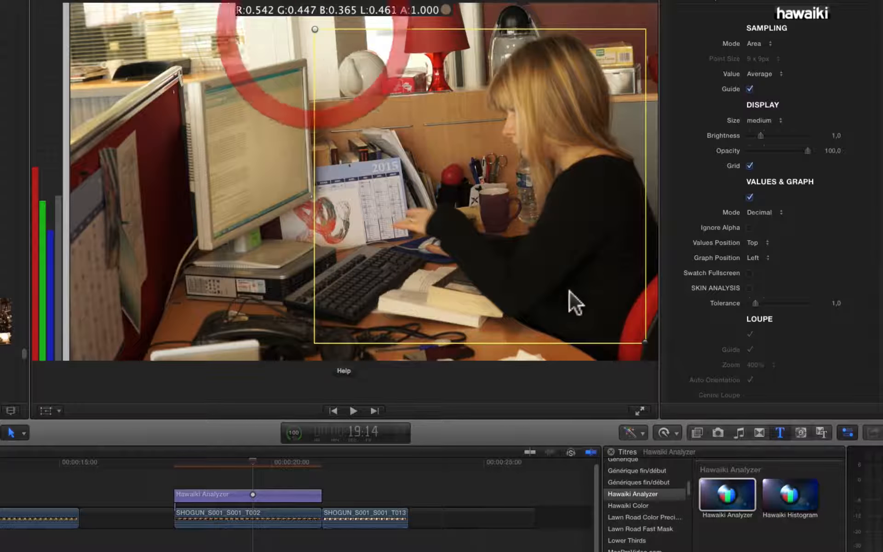
drag(644, 341, 313, 21)
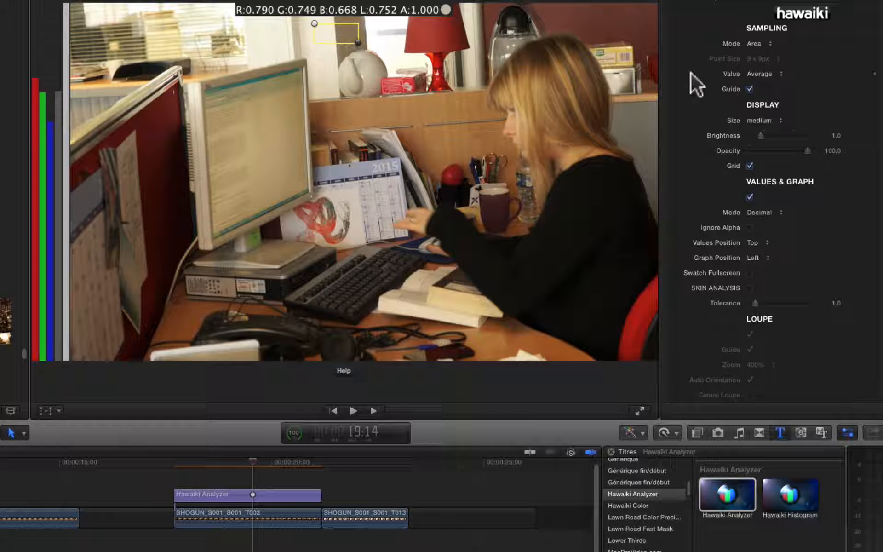
Compare the Min and Max sampling values for the area, leaving the value set to Max.
click(761, 71)
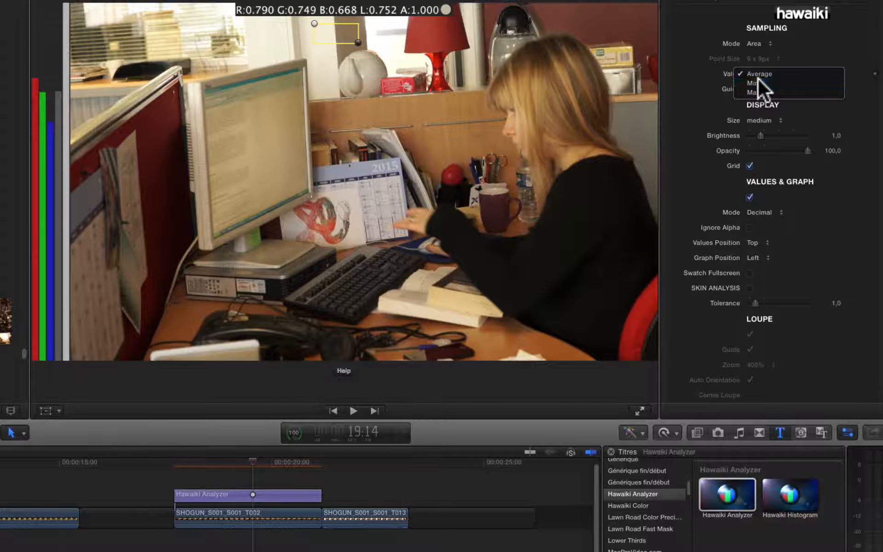
click(758, 78)
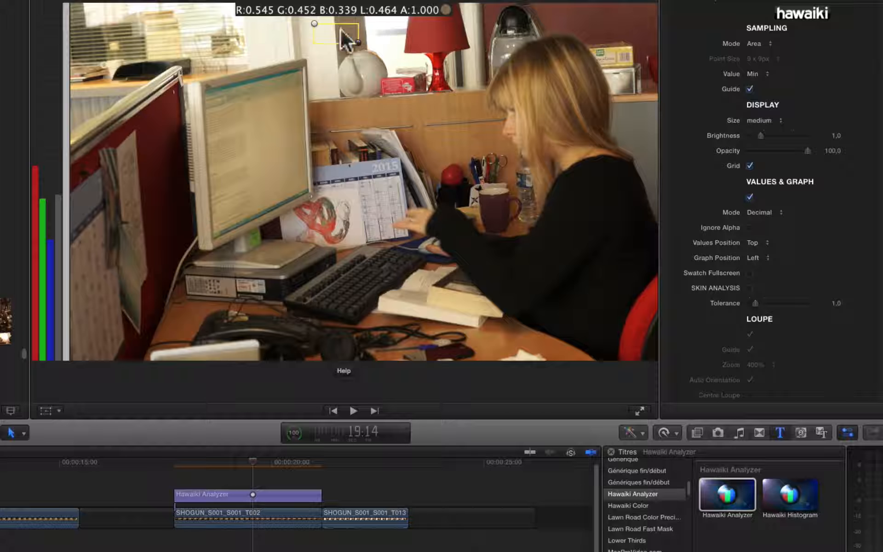
click(765, 72)
click(761, 81)
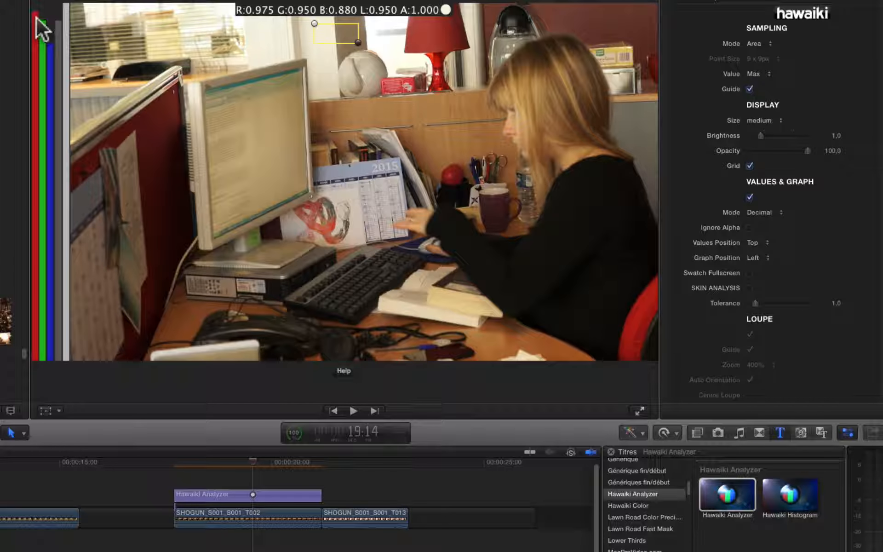
click(761, 74)
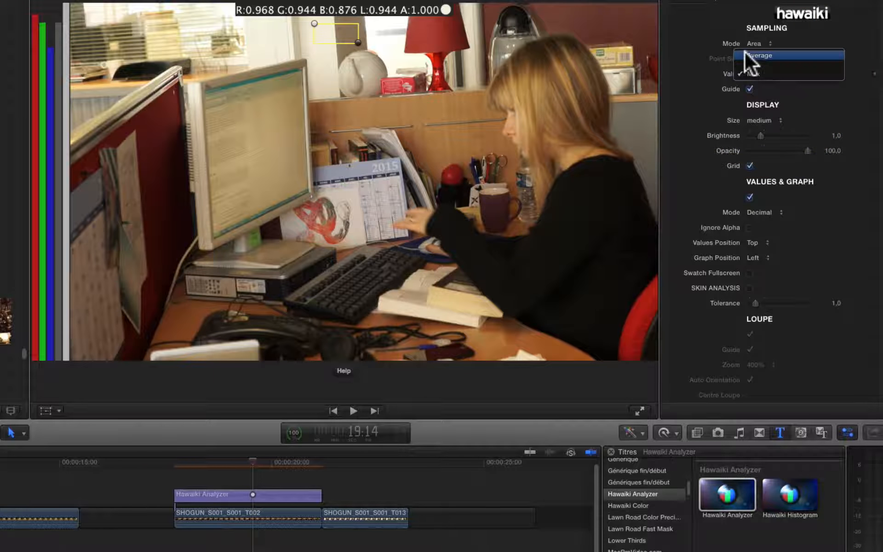
click(751, 64)
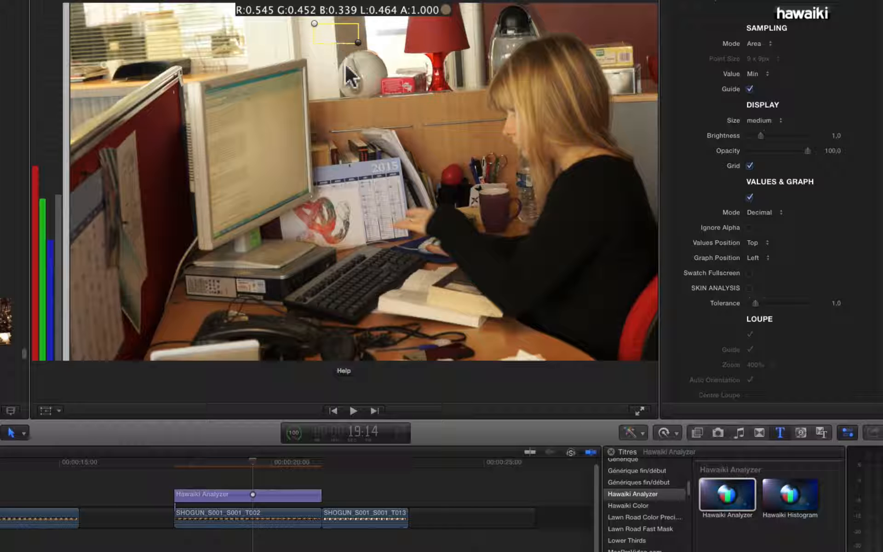
click(759, 74)
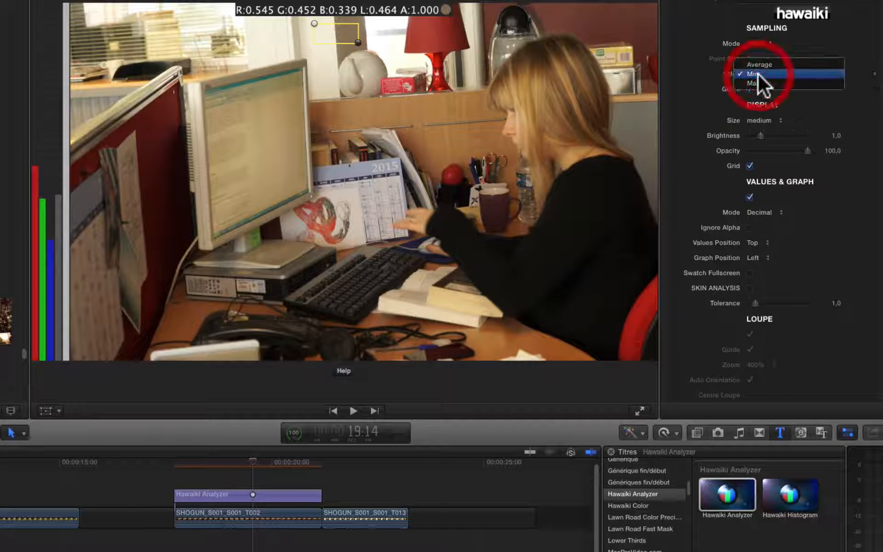
click(757, 82)
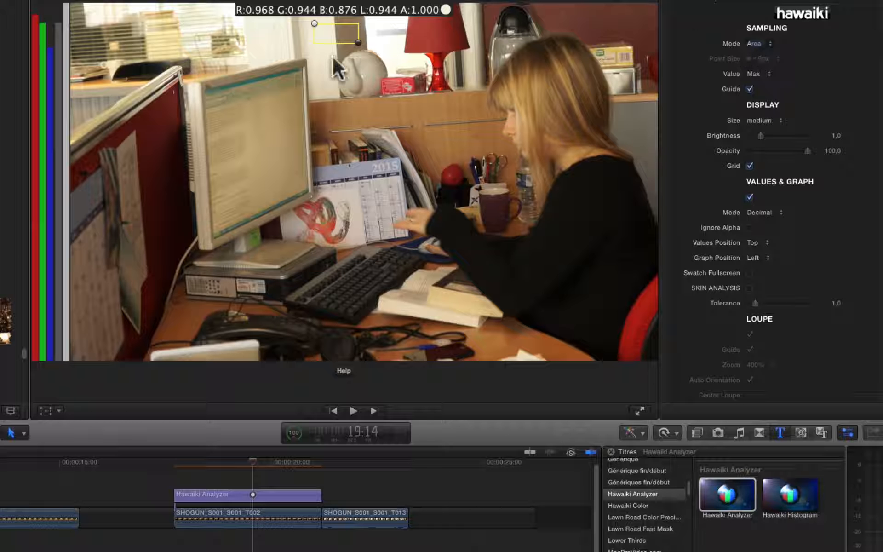
Try the large and small display sizes, and return the size to medium.
click(764, 119)
click(764, 127)
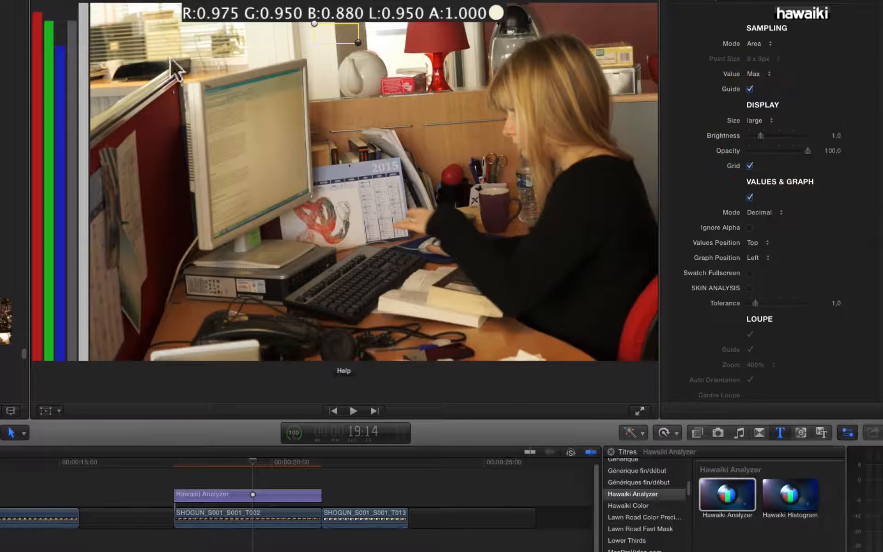
click(763, 120)
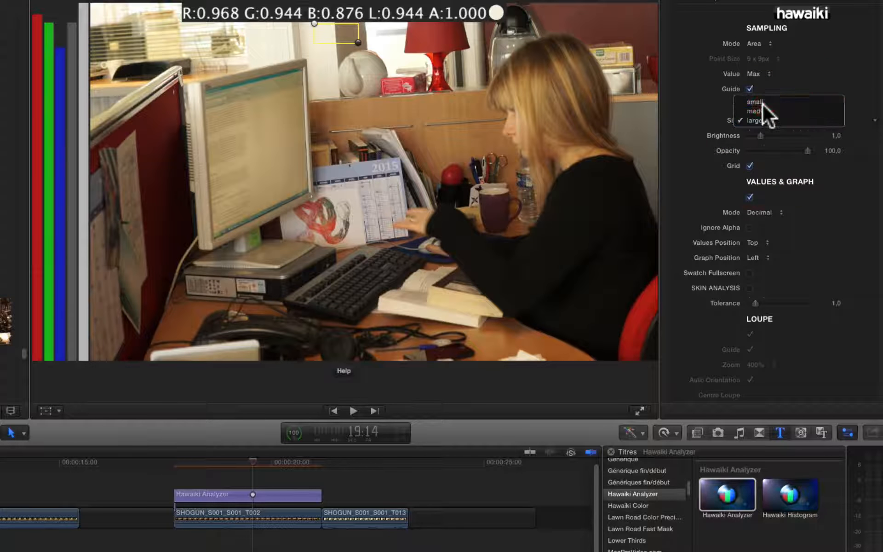
click(763, 104)
click(772, 122)
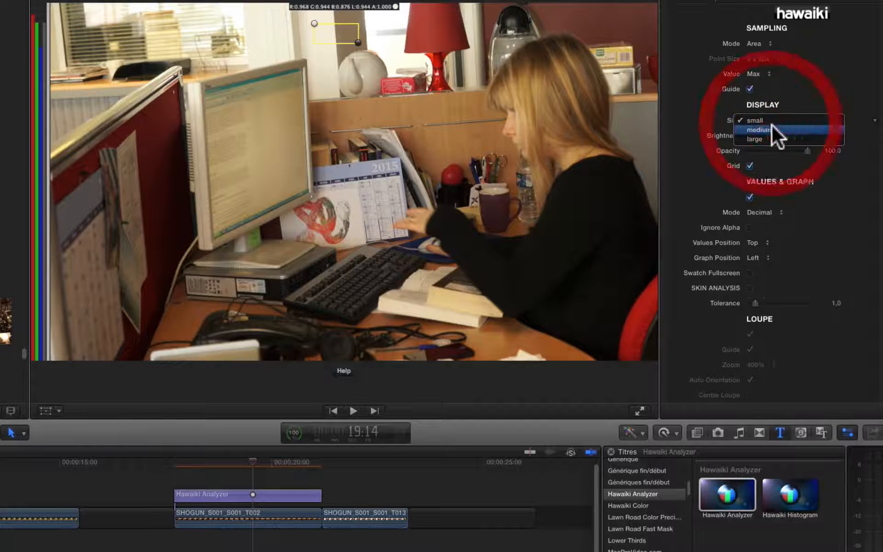
click(772, 129)
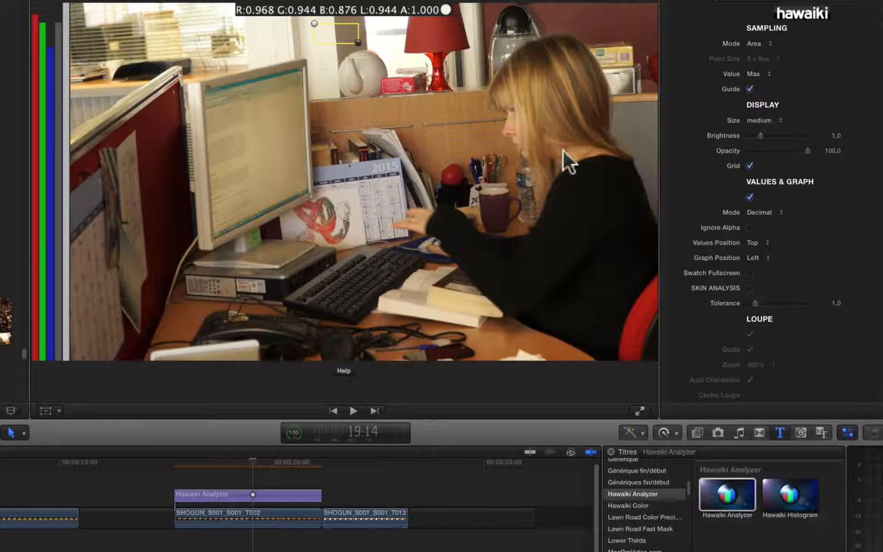
Raise the analyzer's display brightness to 1.64, keeping the Values & Graph mode on Decimal.
drag(760, 134, 768, 134)
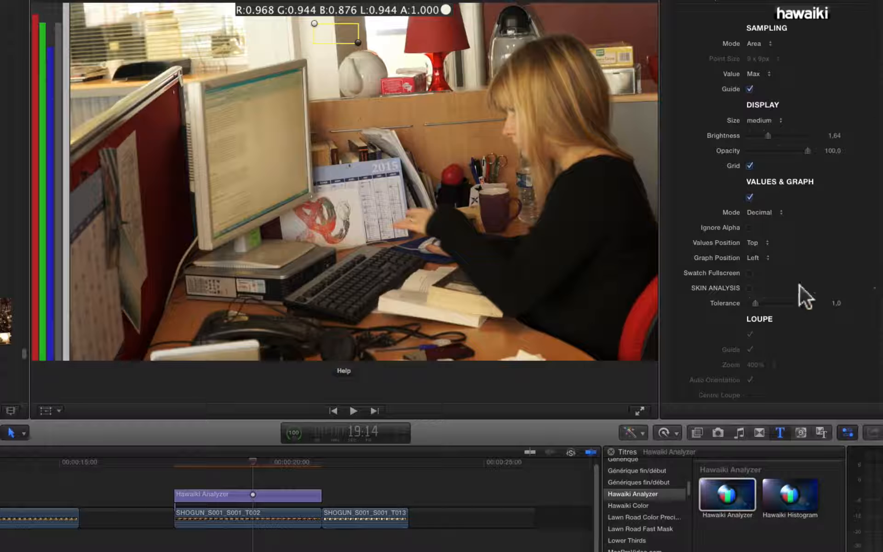
click(768, 209)
click(767, 209)
Open the Correction 1 colour adjustment of the clip SHOGUN_S001_S001_T002 beneath the analyzer title.
click(237, 523)
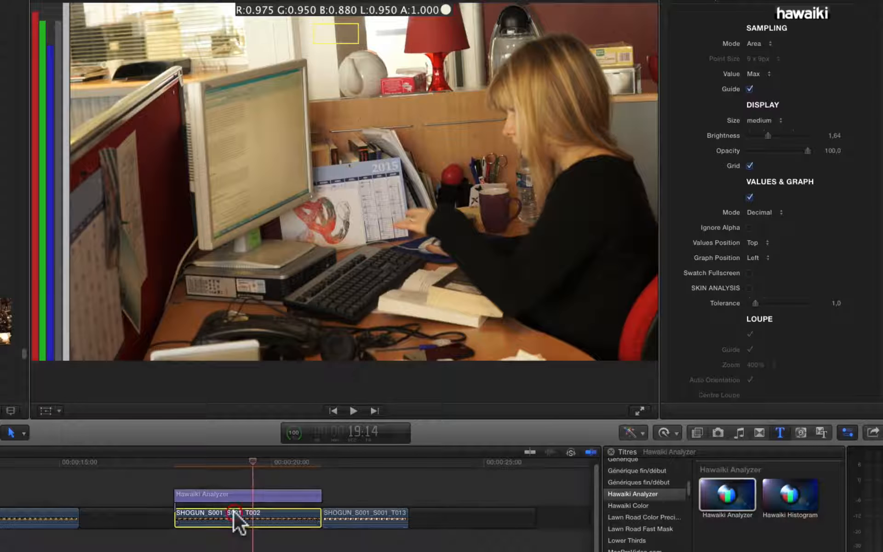
click(787, 4)
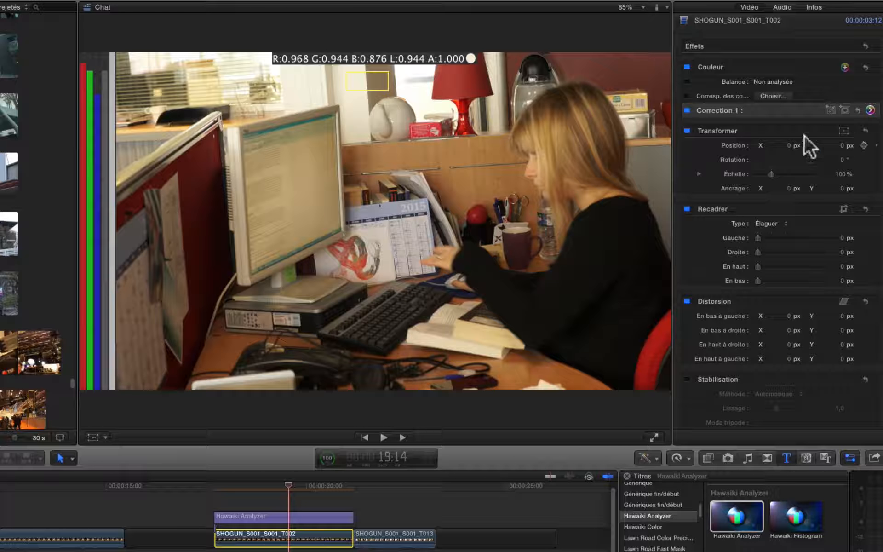
click(870, 110)
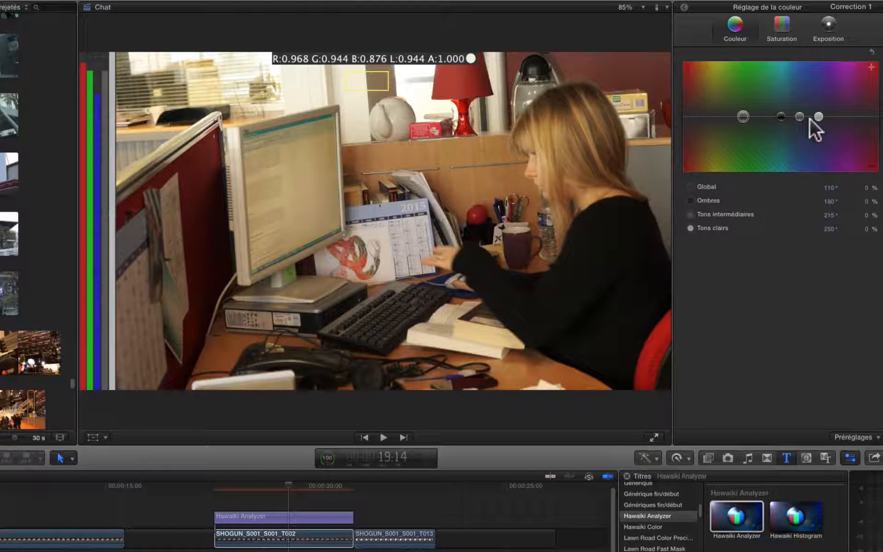
Shift the clip's shadows to an orange-side hue of 22° at -29 % in Correction 1.
click(781, 115)
drag(781, 115, 689, 123)
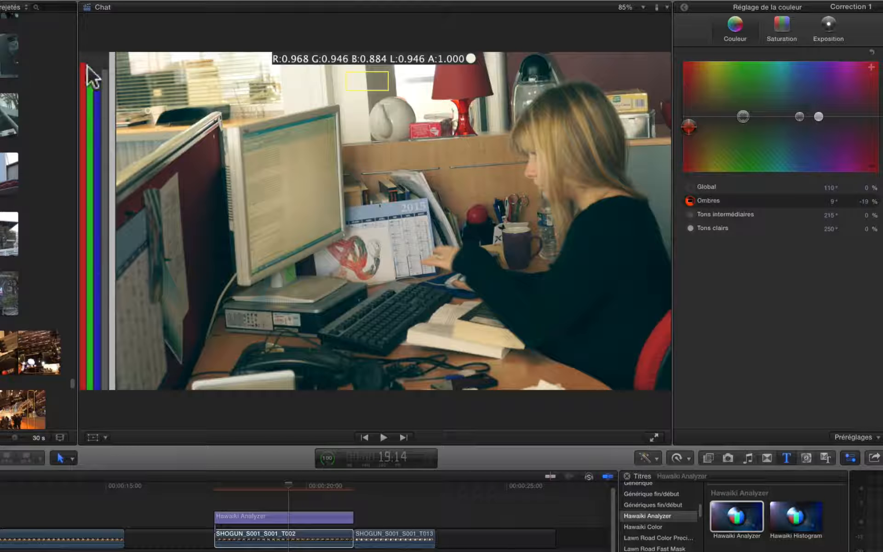
mouse_move(685, 124)
mouse_down()
mouse_move(689, 151)
mouse_move(687, 127)
mouse_up()
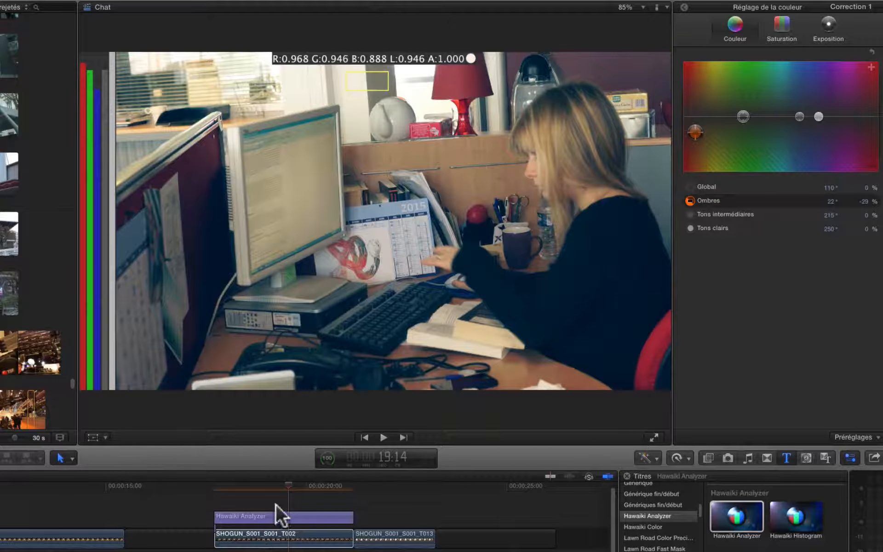
Compare the Min and Max sampling values in the Hawaiki Analyzer title, leaving the value on Max.
click(278, 519)
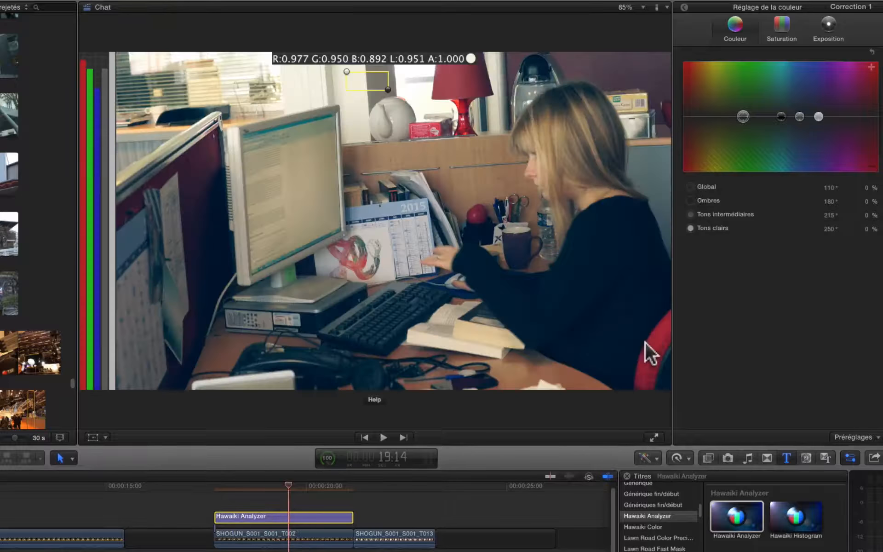
click(684, 8)
click(760, 118)
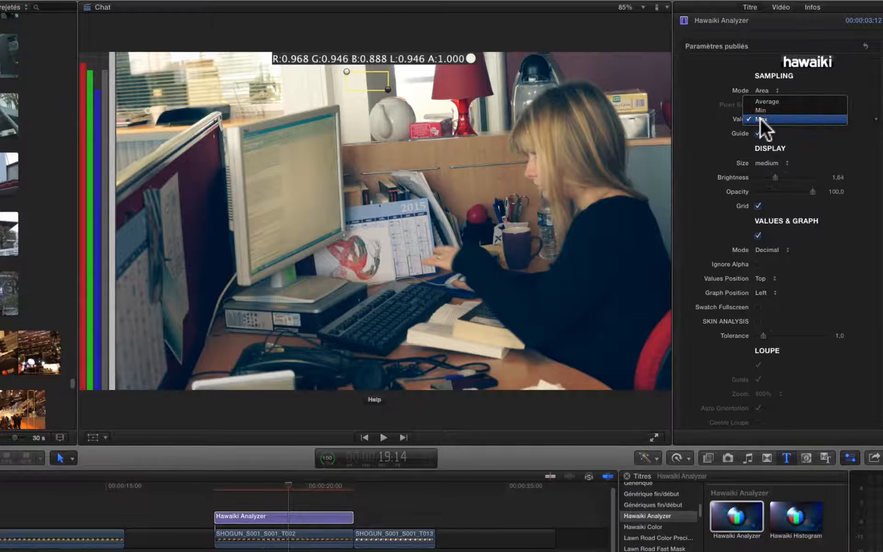
click(761, 110)
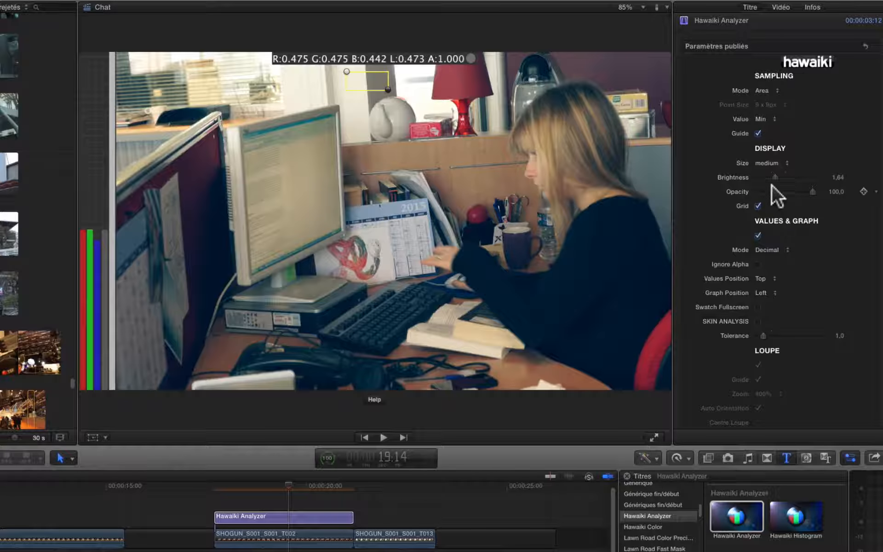
click(767, 120)
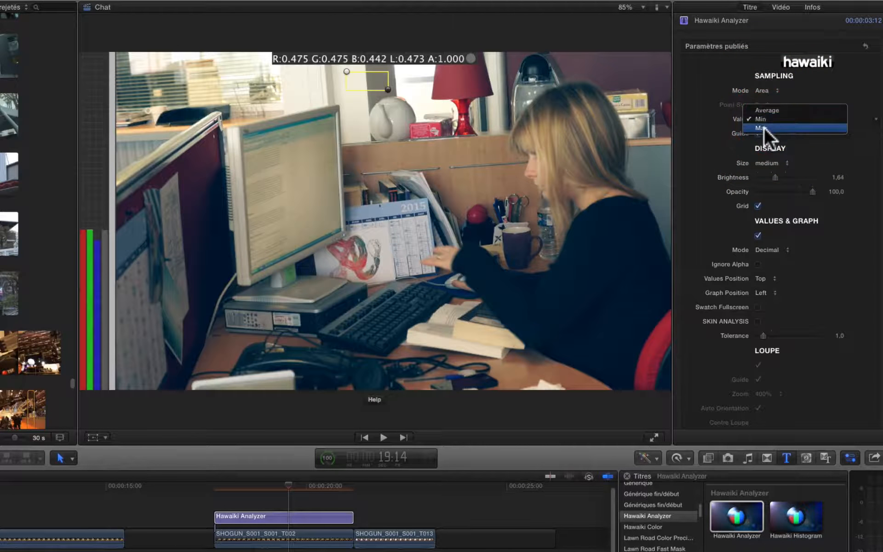
click(770, 126)
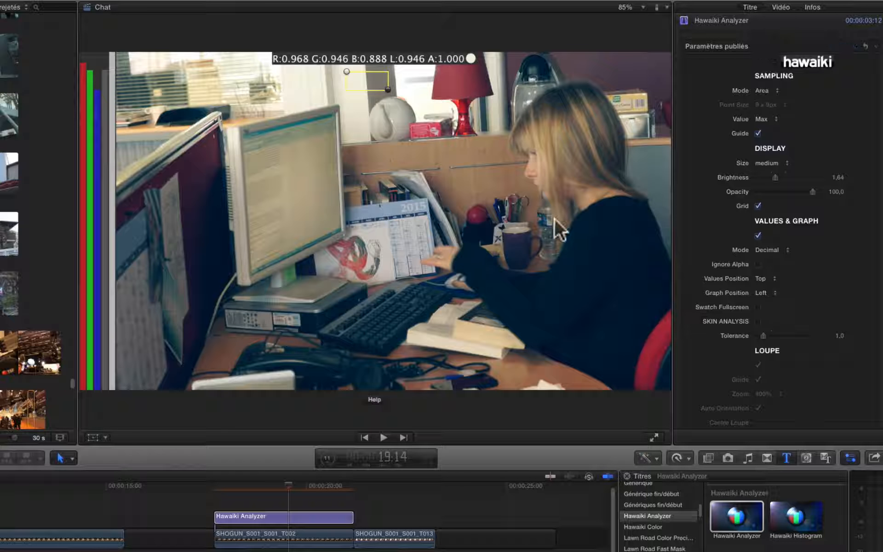
In Correction 1 of SHOGUN_S001_S001_T002, set the highlights to 249° at 10 % and the midtones to 16° at -6 %.
click(287, 534)
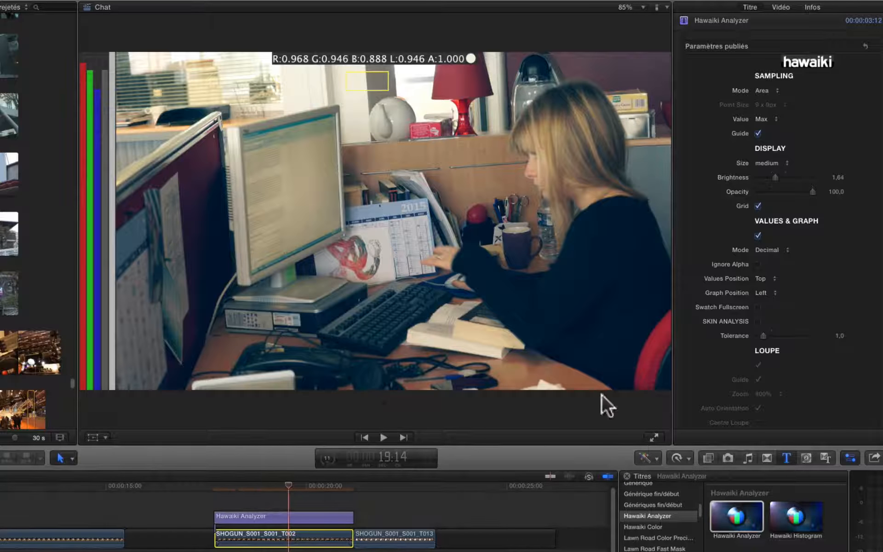
click(870, 110)
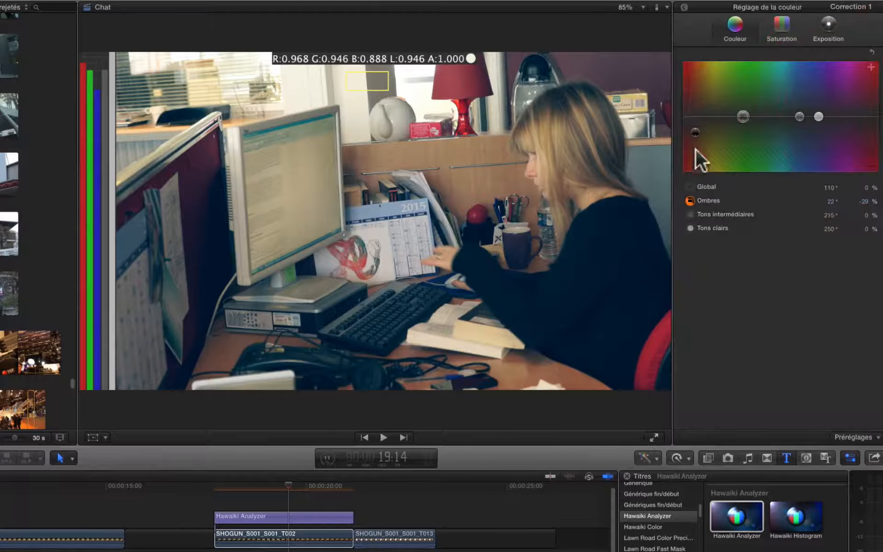
click(799, 115)
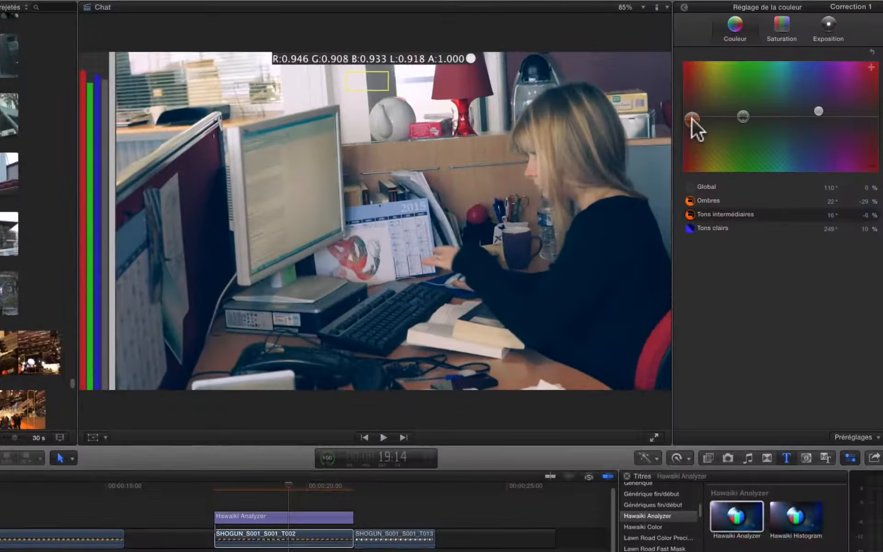
click(692, 118)
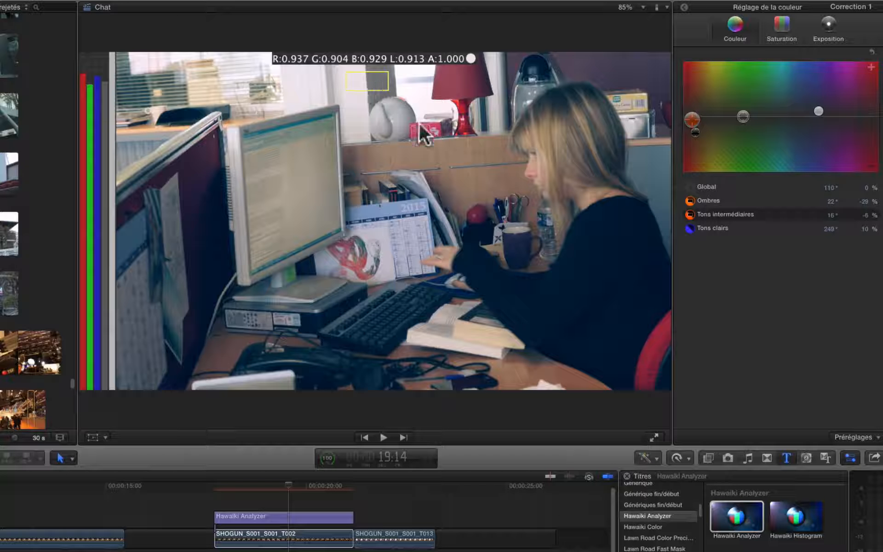
Switch the sampling mode of the Hawaiki Analyzer title above the office clip to Point.
click(282, 516)
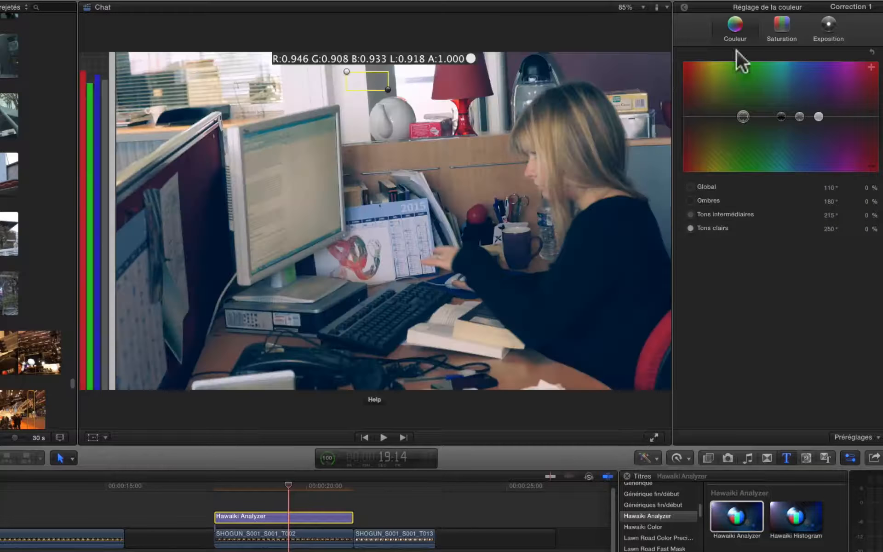
click(686, 6)
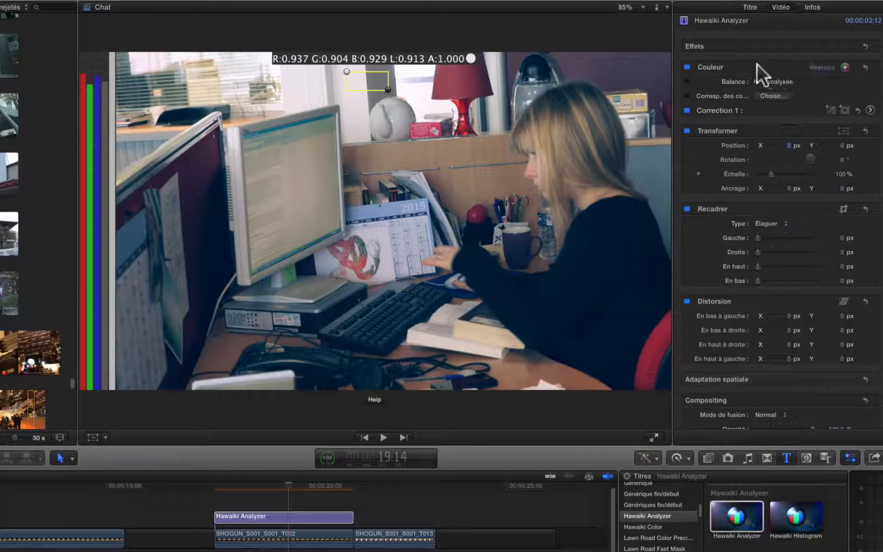
click(283, 519)
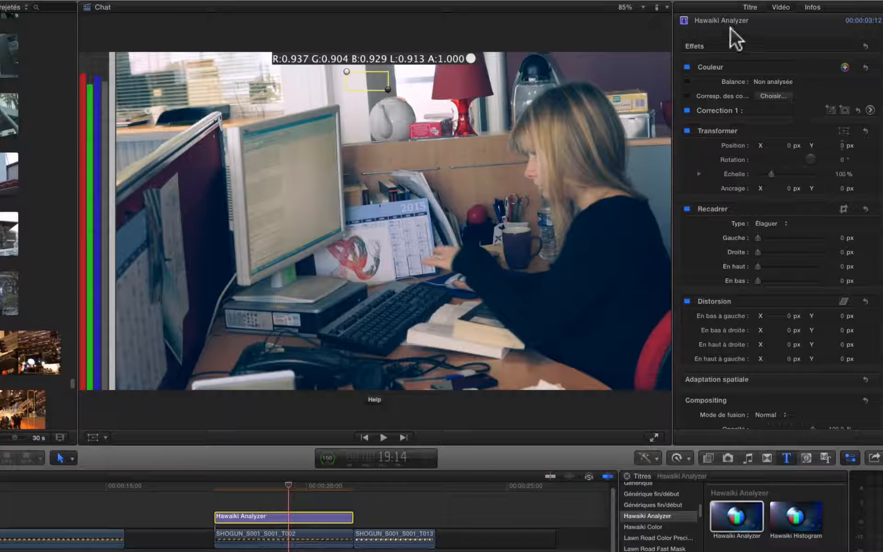
click(750, 7)
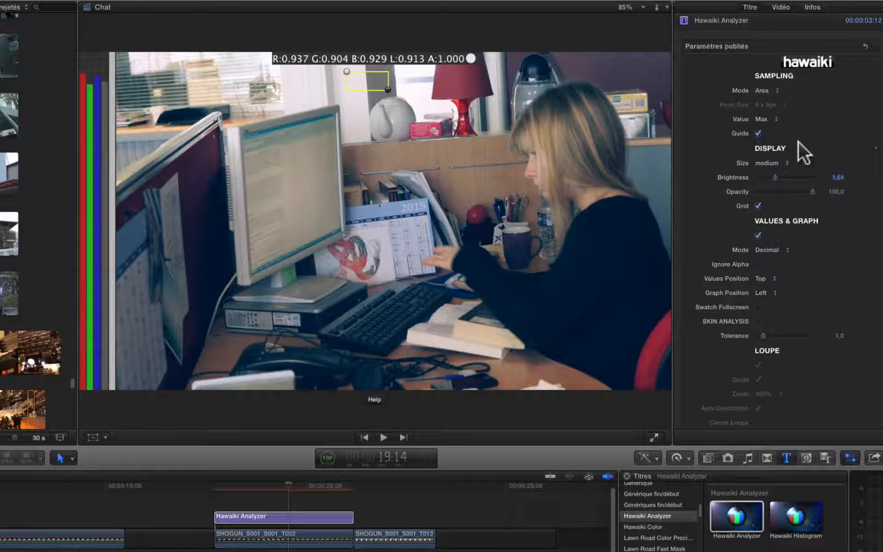
click(769, 84)
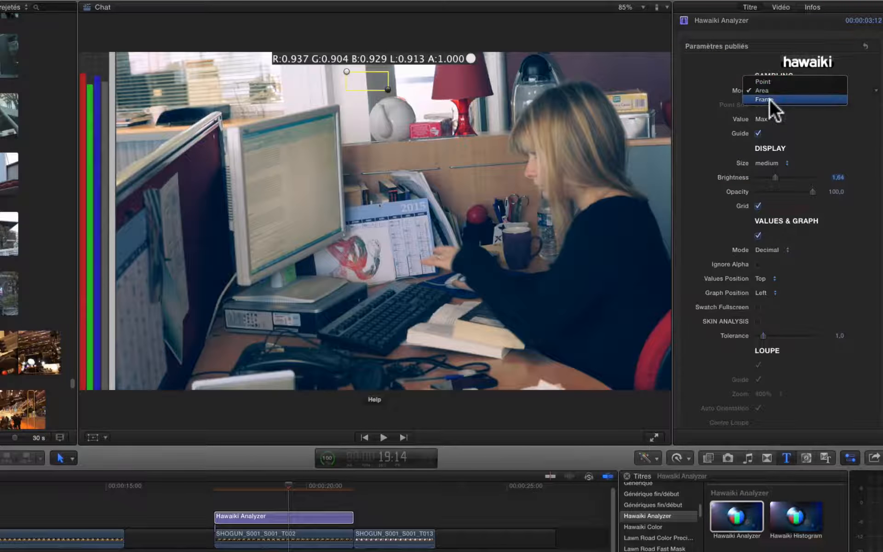
click(766, 80)
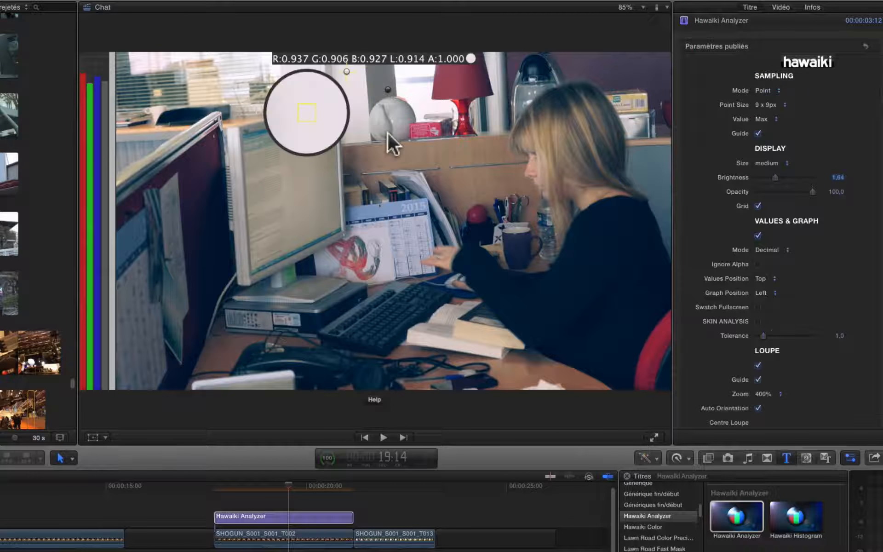
Place the sampling point on the white page of the desk calendar and set the sampling value to Average.
drag(348, 74, 386, 258)
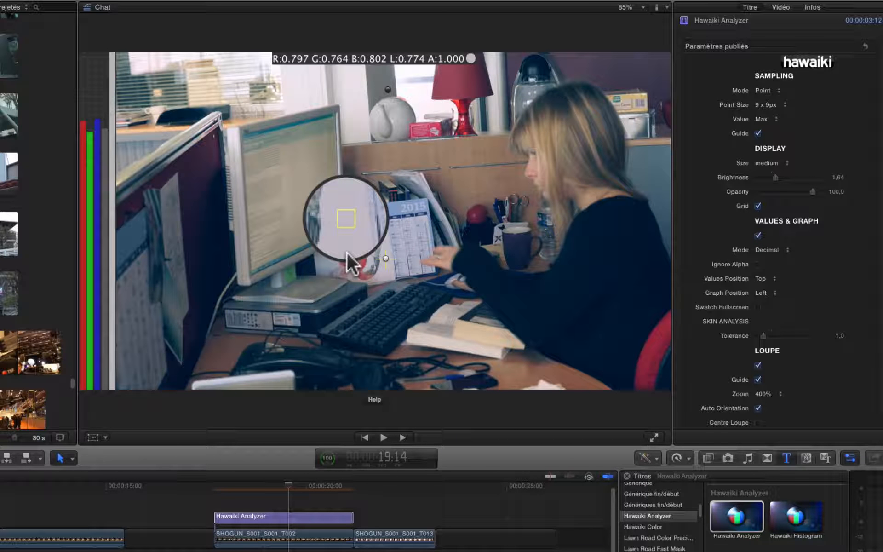
click(768, 119)
click(762, 102)
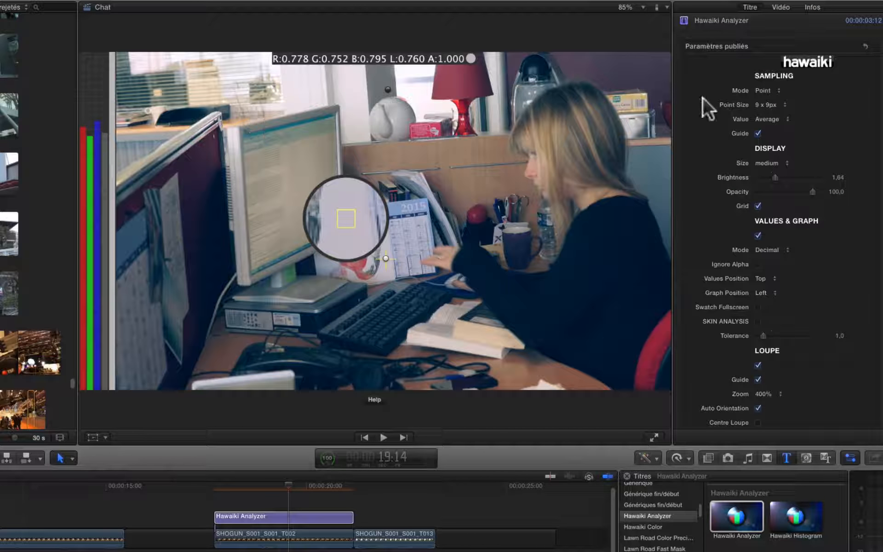
In Correction 1 of SHOGUN_S001_S001_T002, reduce the highlights tint to 250° at 5 % and fine-tune the midtones.
click(268, 529)
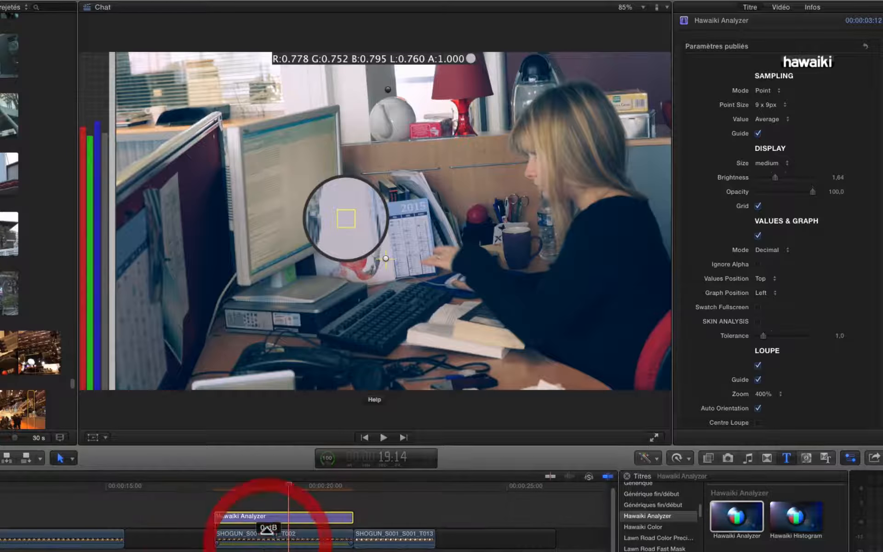
click(269, 534)
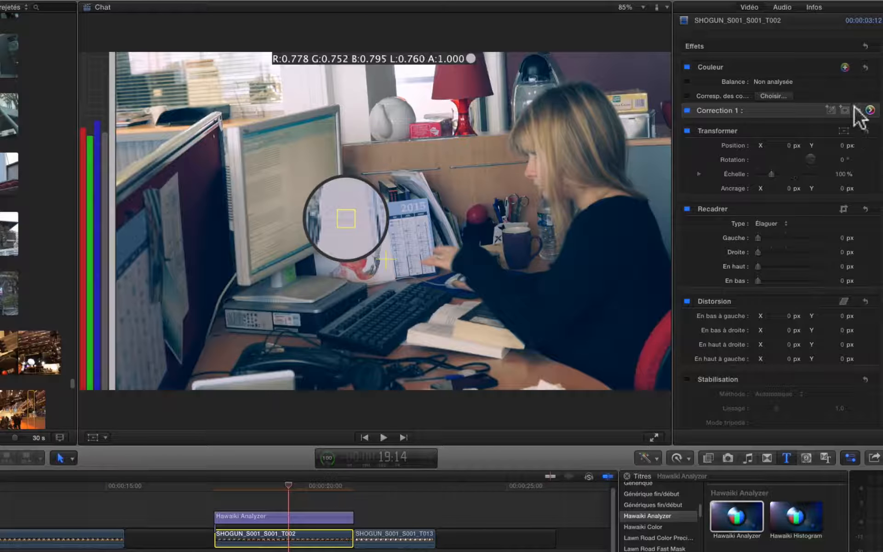
click(870, 111)
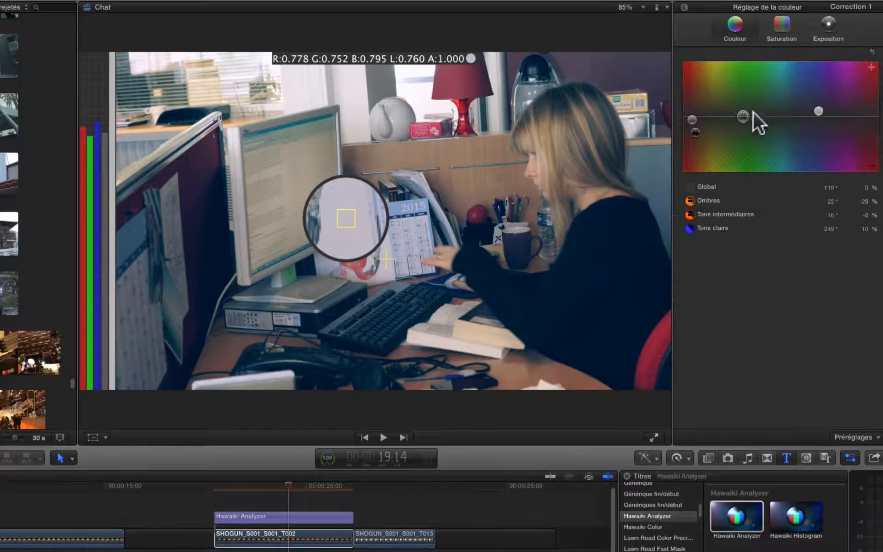
click(818, 114)
drag(818, 109, 817, 112)
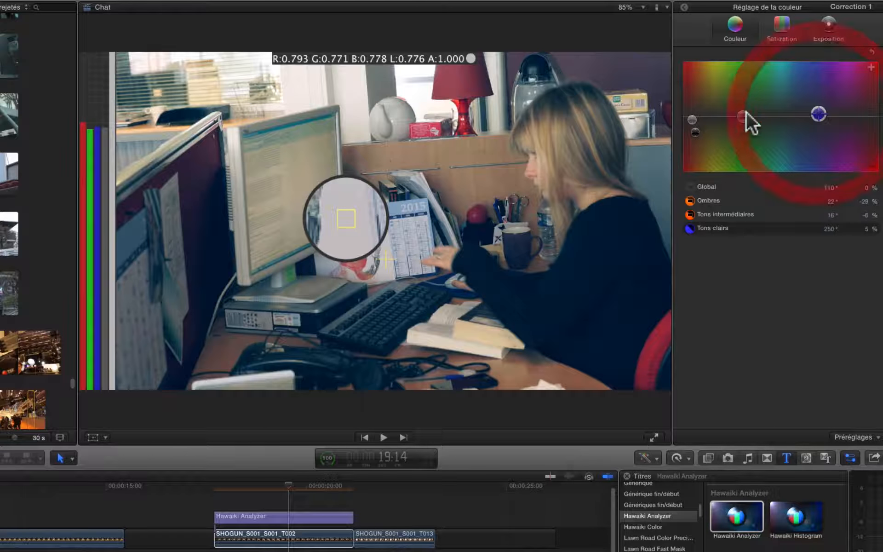
drag(690, 120, 695, 134)
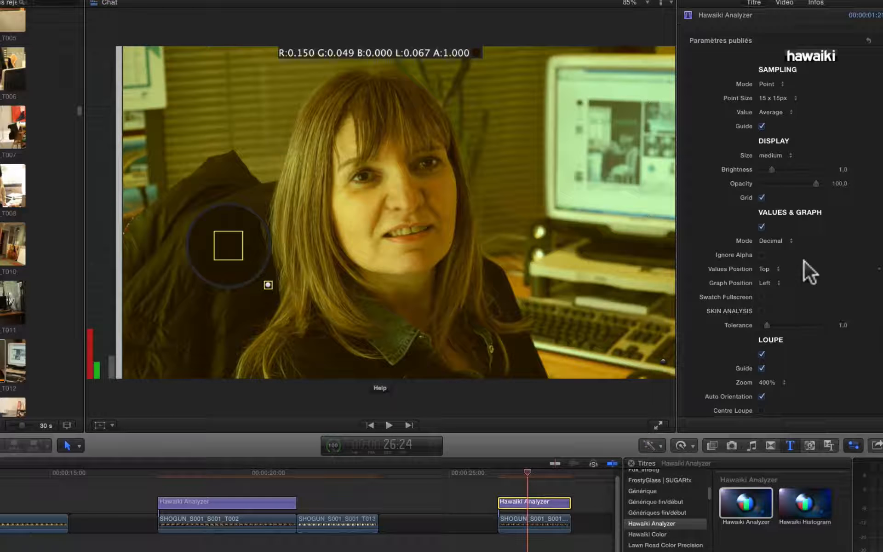
Enable Skin Analysis for the analyzer over the yellow-tinted portrait clip and place the sampling point on the woman's face.
click(762, 312)
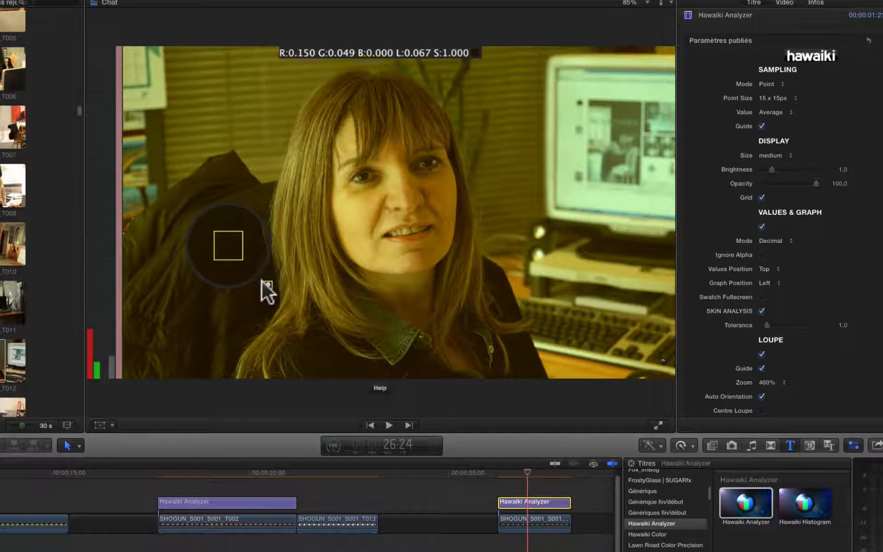
drag(265, 283, 408, 260)
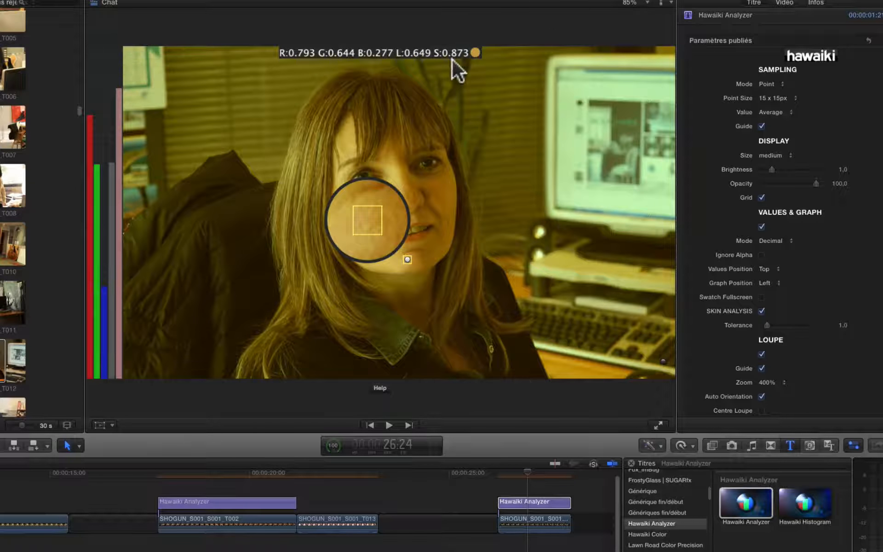
drag(402, 256, 408, 256)
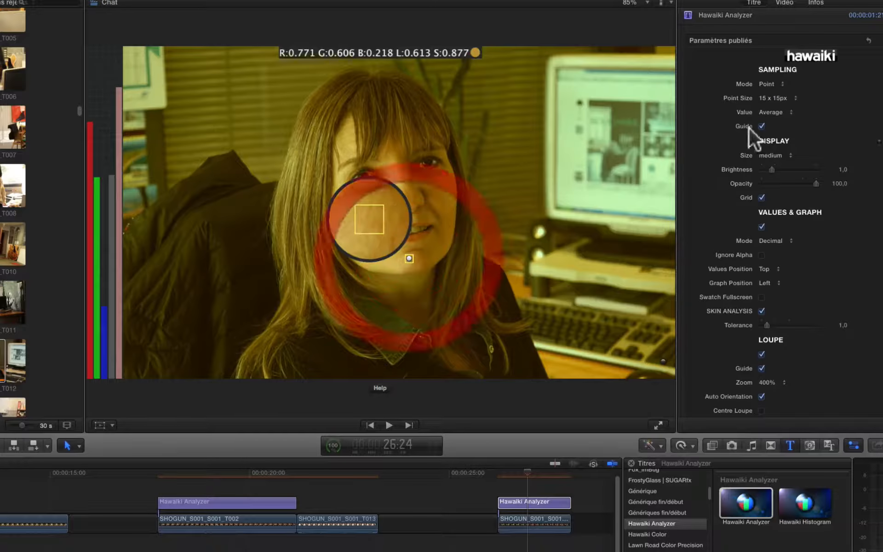
Set the sampling point size to 9 x 9px and reposition the point slightly on the woman's face.
click(790, 95)
click(787, 90)
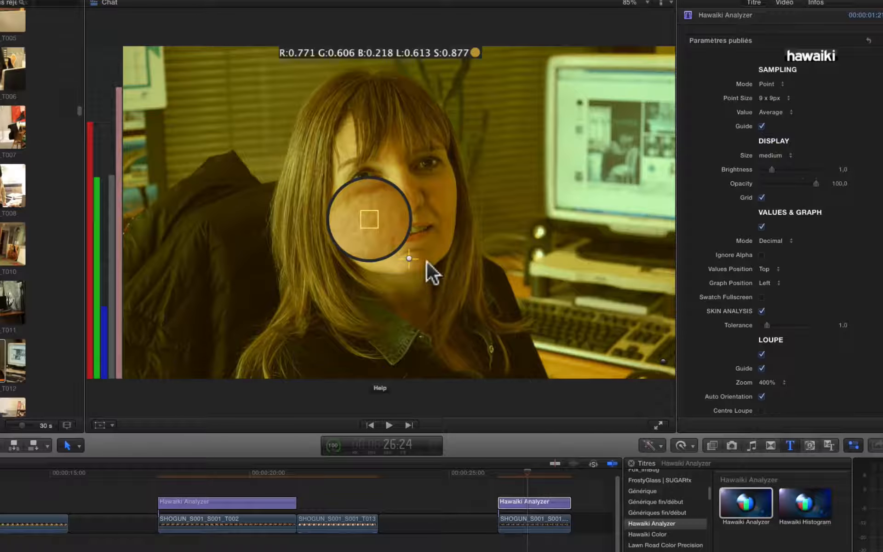
mouse_move(409, 257)
mouse_down()
mouse_move(492, 227)
mouse_move(415, 256)
mouse_up()
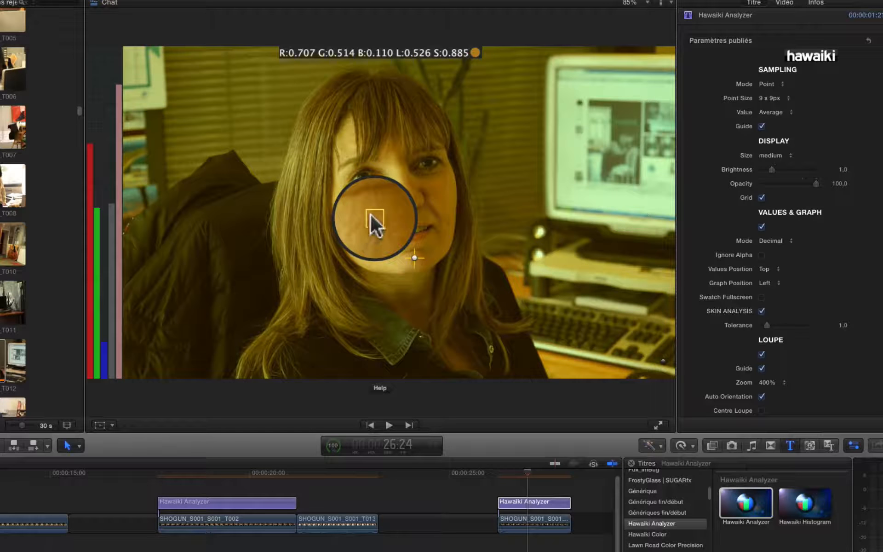
Select the portrait clip SHOGUN_S001_S001_T012 and display the video scopes with its vectorscope.
click(524, 523)
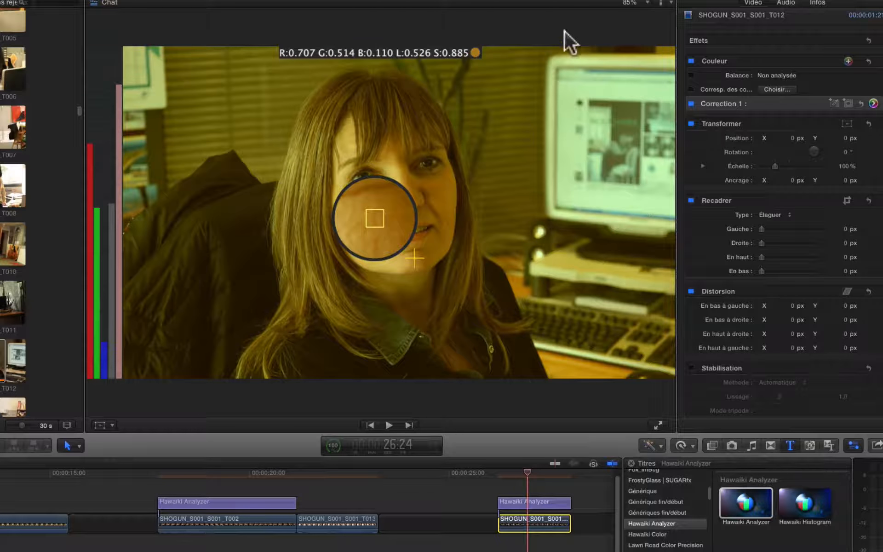
click(671, 2)
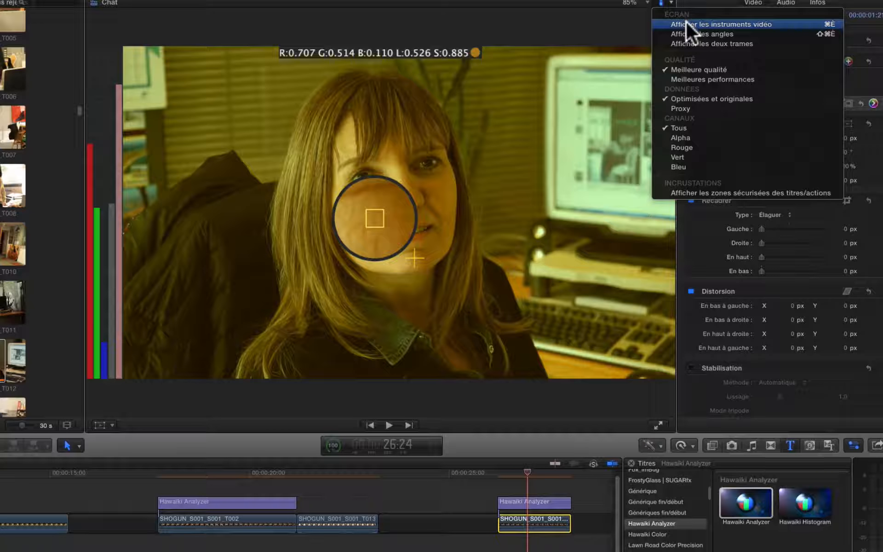
click(686, 21)
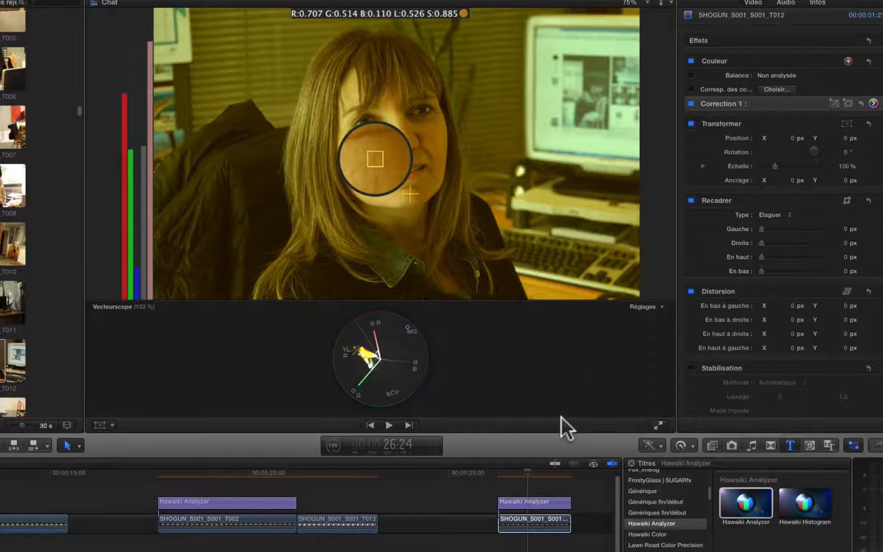
Balance the portrait clip in Correction 1 with global at 0 %, shadows 172° at 5 %, midtones 226° at 2 % and highlights 141° at 1 %.
click(874, 103)
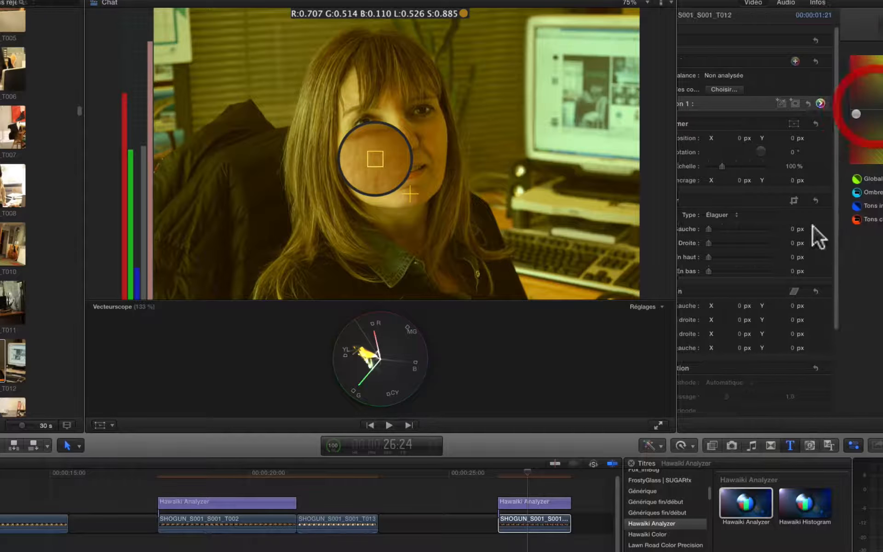
drag(733, 96, 780, 105)
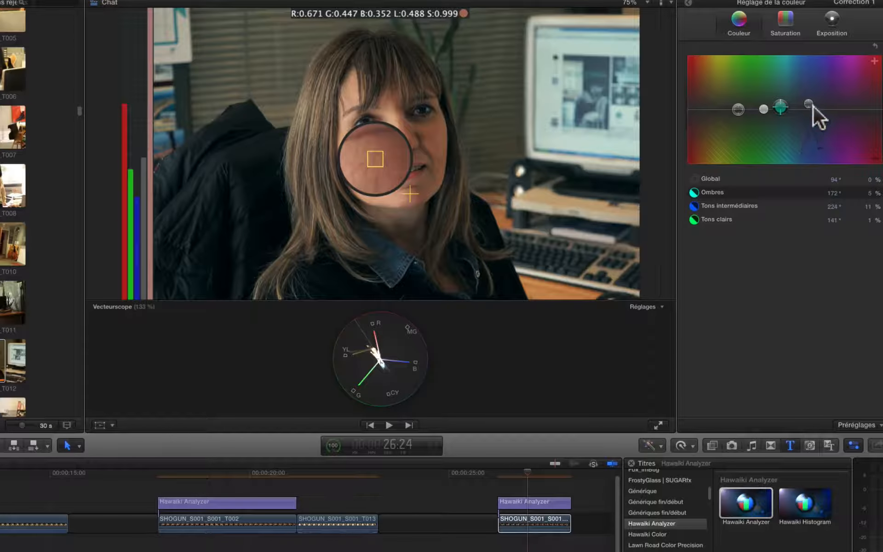
drag(810, 103, 810, 107)
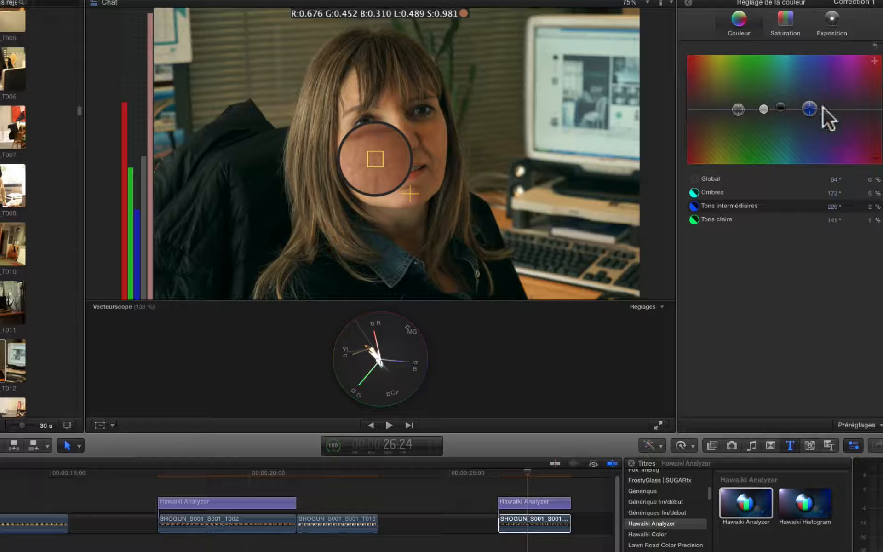
Set the portrait clip's midtones to 226° at 9 % in Correction 1 and leave the colour board.
drag(810, 106, 810, 103)
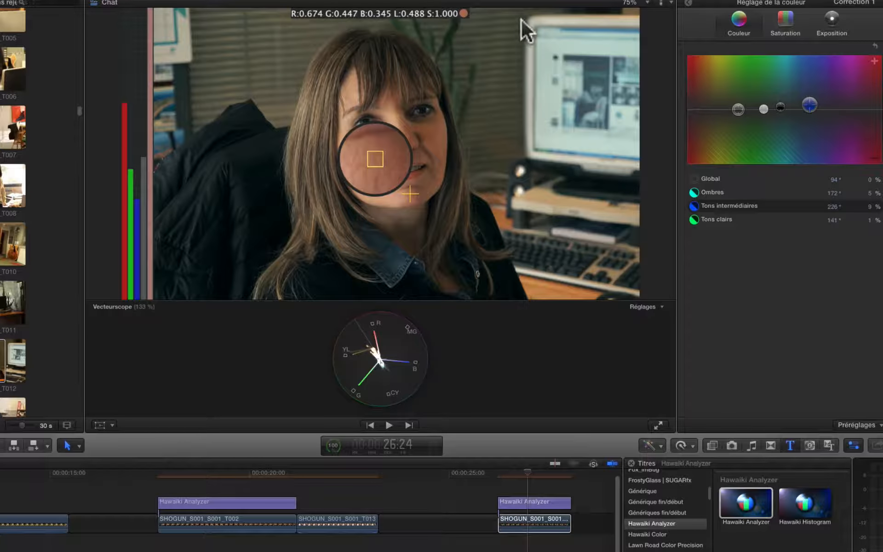
click(496, 449)
drag(410, 194, 343, 256)
click(688, 2)
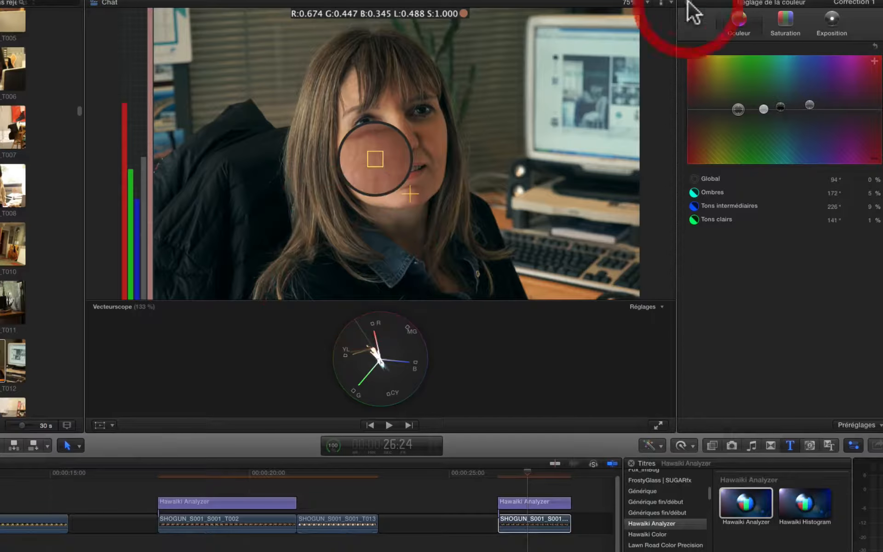
drag(571, 501, 528, 505)
click(553, 476)
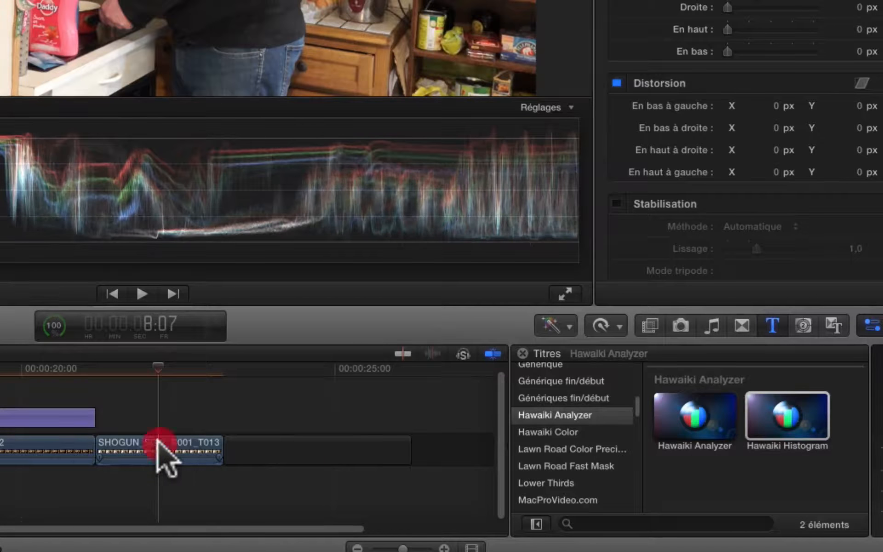
Connect a Hawaiki Histogram title over the kitchen clip SHOGUN_S001_S001_T013 and select it to show its parameters.
click(158, 442)
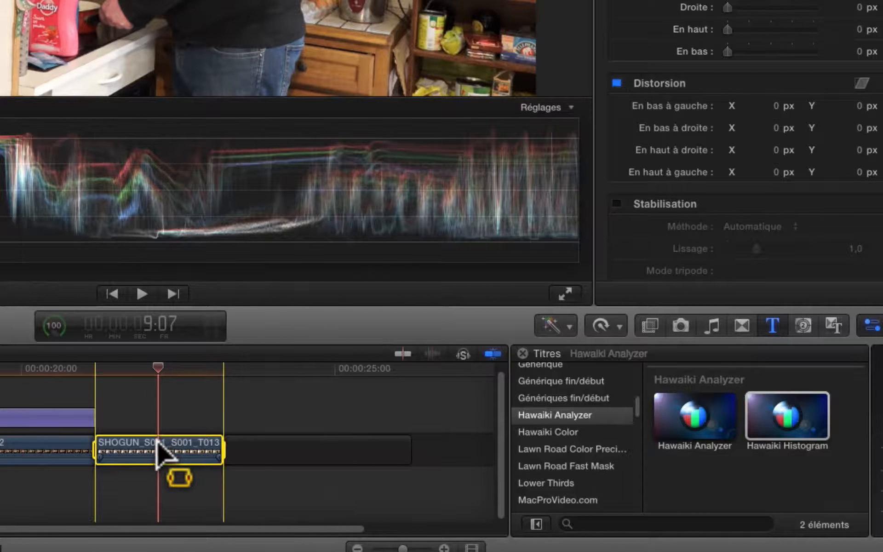
click(799, 410)
key(q)
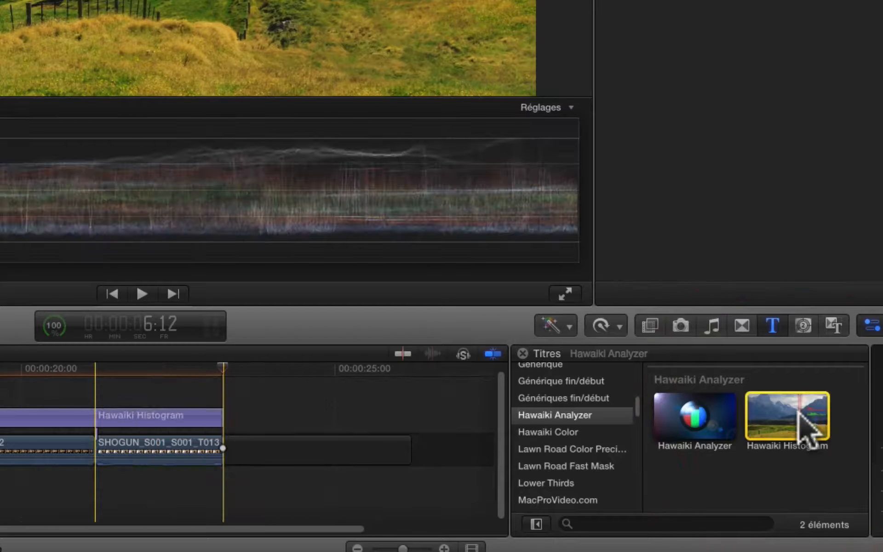
click(146, 370)
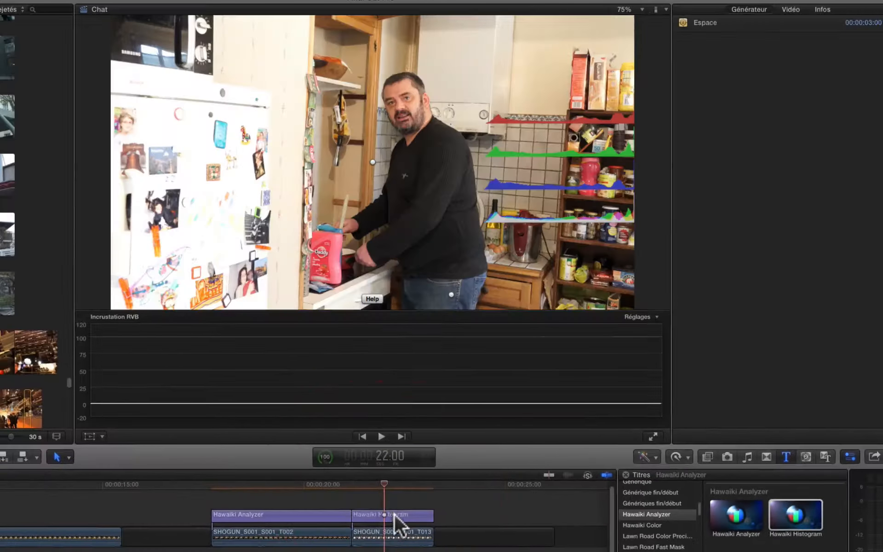
click(392, 514)
click(391, 513)
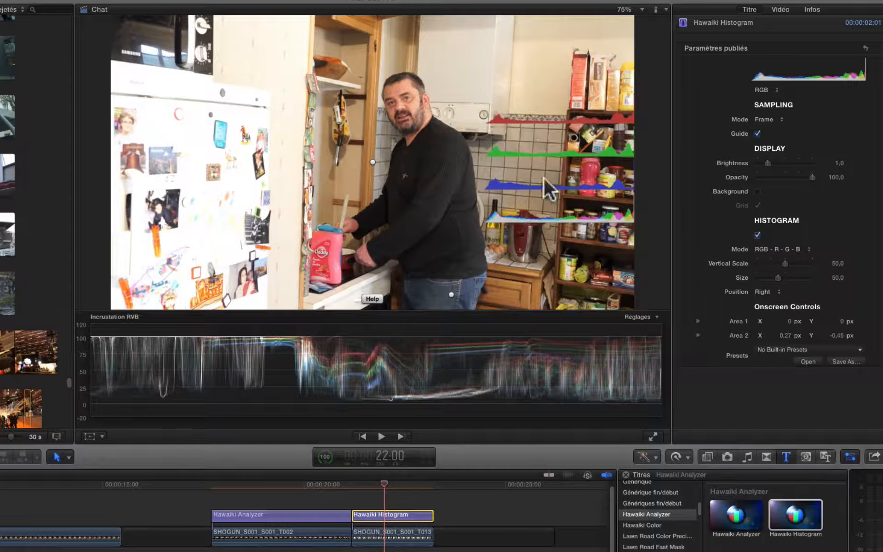
Hide the video scopes so the viewer shows only the kitchen picture with its histogram overlay.
click(524, 136)
click(665, 8)
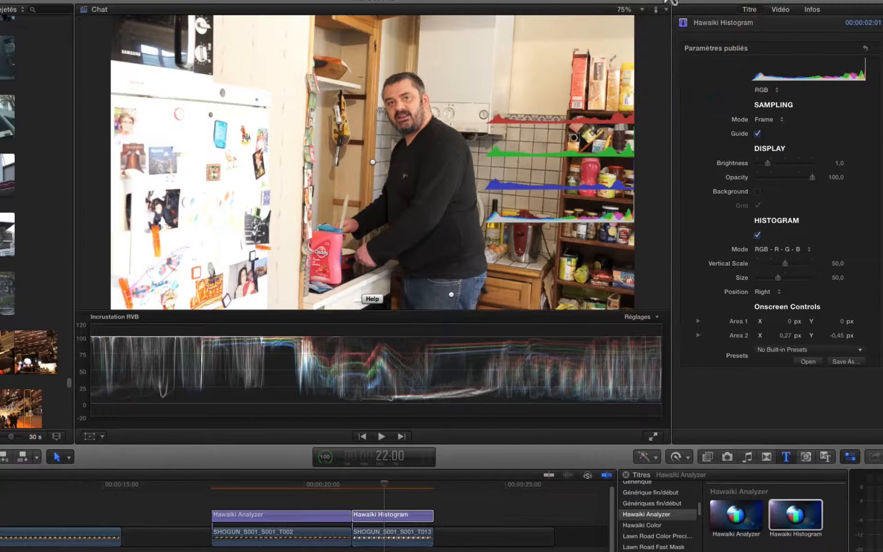
click(666, 6)
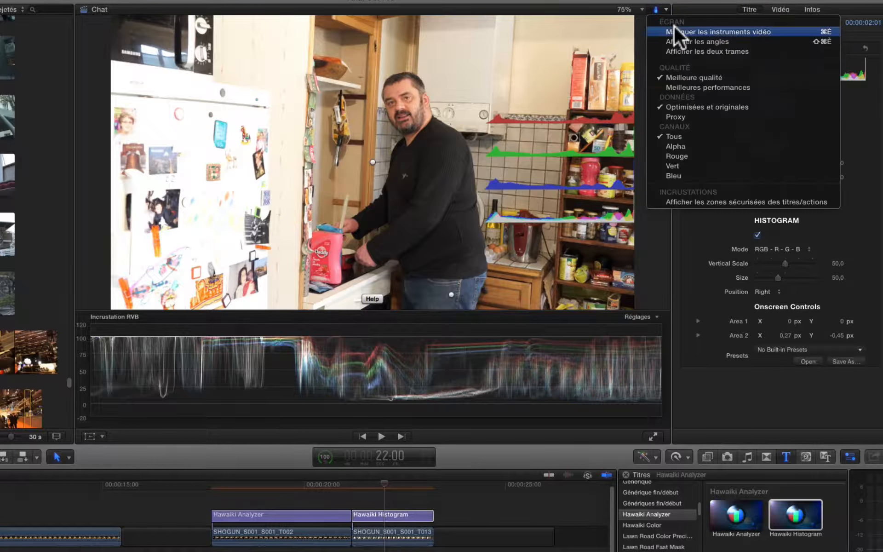
click(675, 28)
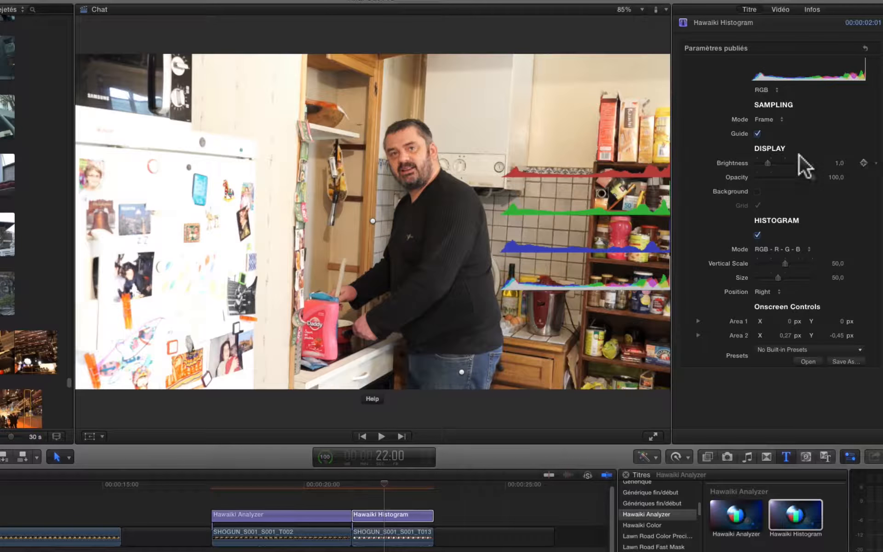
Set the histogram's sampling mode to Area and fit the area to a small blank patch of the white fridge door.
click(772, 120)
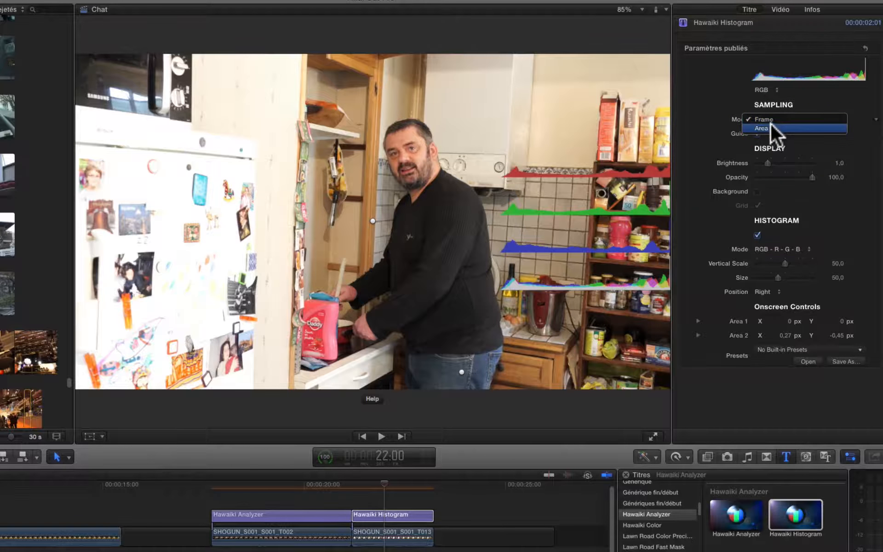
click(770, 128)
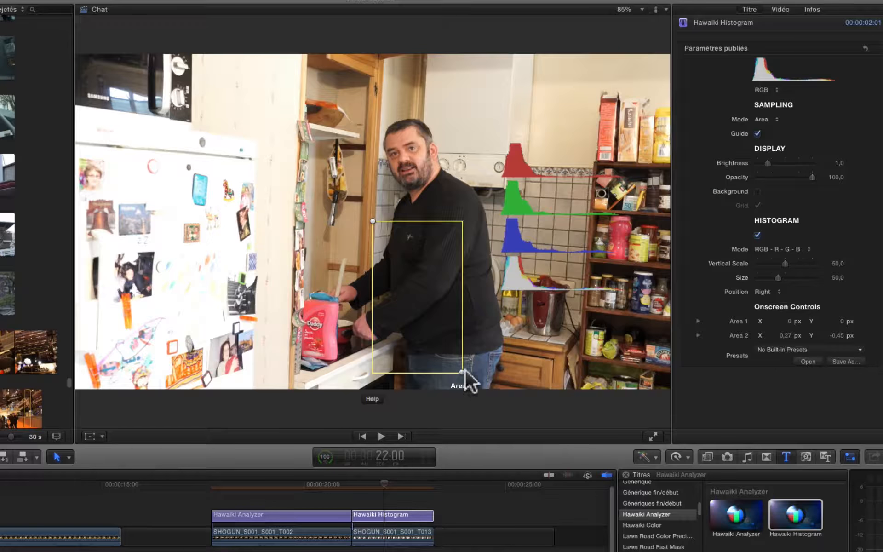
drag(462, 372, 159, 182)
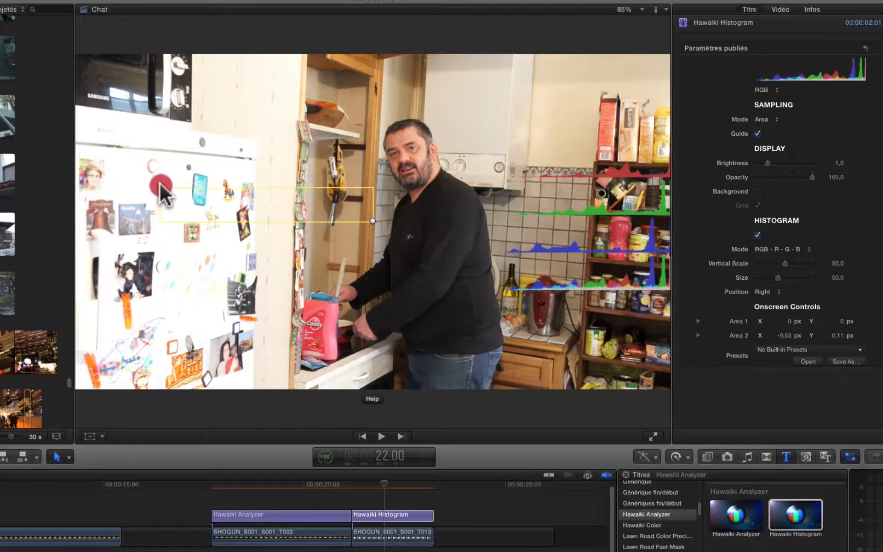
drag(374, 220, 178, 211)
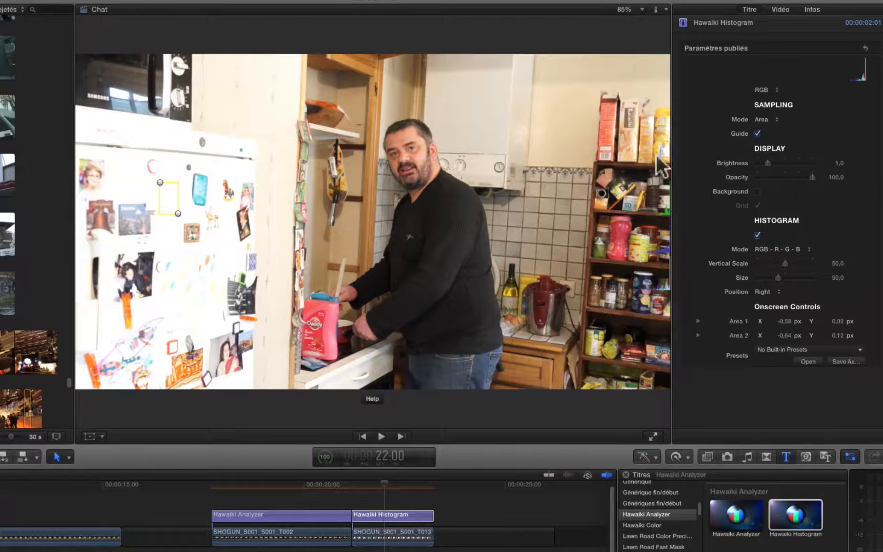
Set the histogram's vertical scale to 93 and size to 96, and widen the sampling area on the fridge slightly.
mouse_move(788, 264)
mouse_down()
mouse_move(807, 263)
mouse_move(811, 277)
mouse_up()
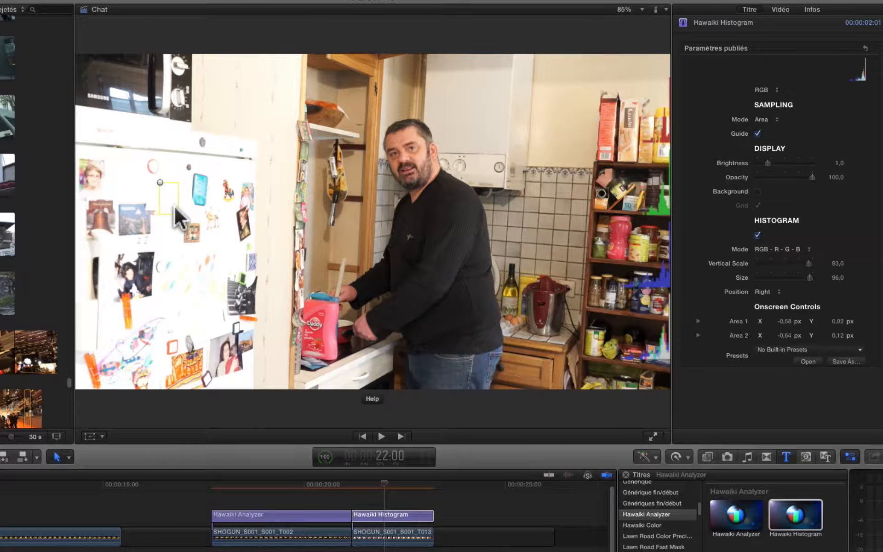
drag(178, 213, 186, 215)
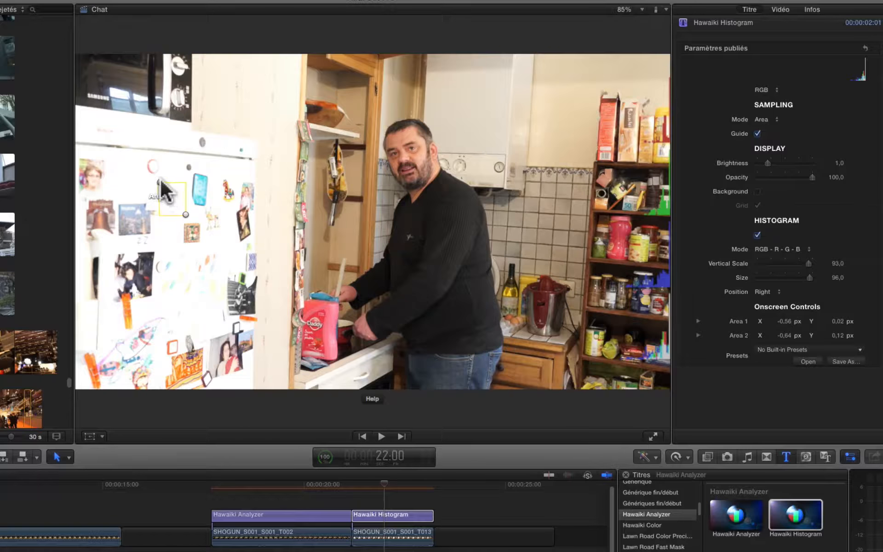
Move the sampling area onto the white boiler behind the man and set the histogram's vertical scale to 6 and size to 81.
drag(160, 181, 482, 86)
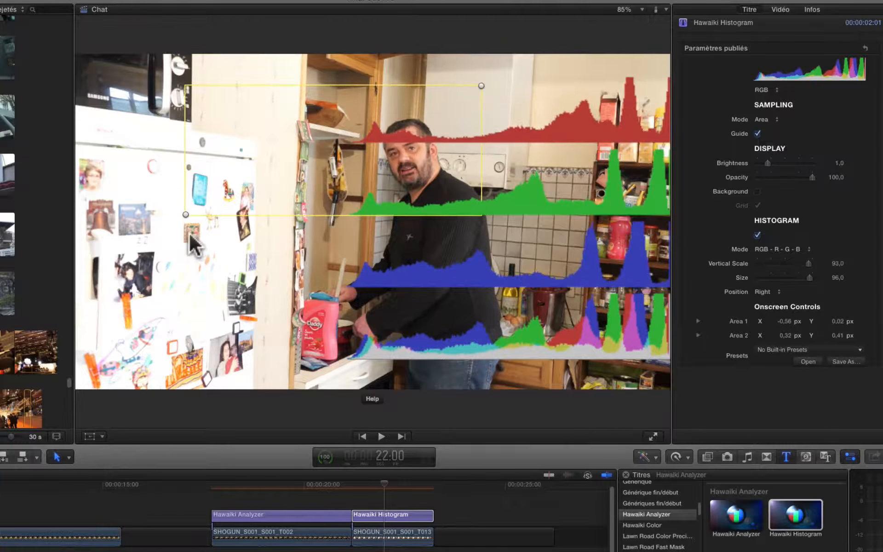
drag(184, 212, 442, 121)
click(481, 85)
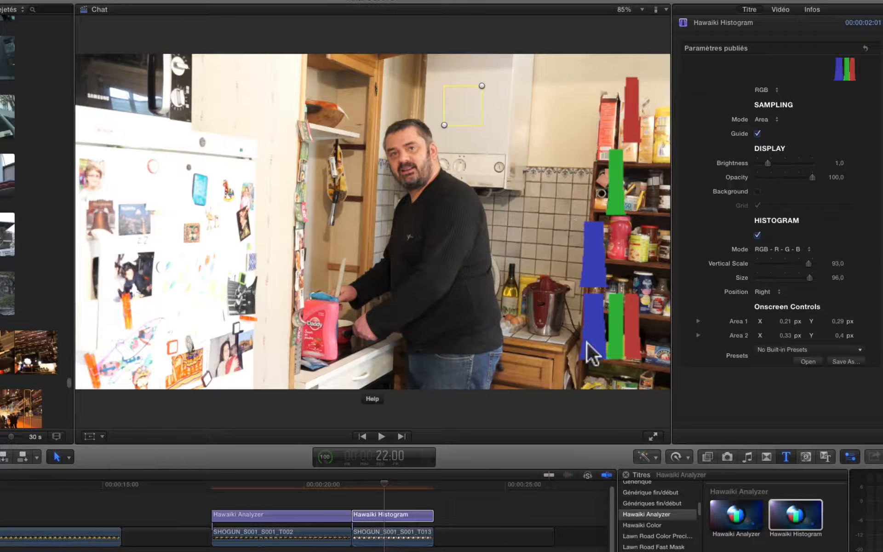
drag(810, 278, 759, 271)
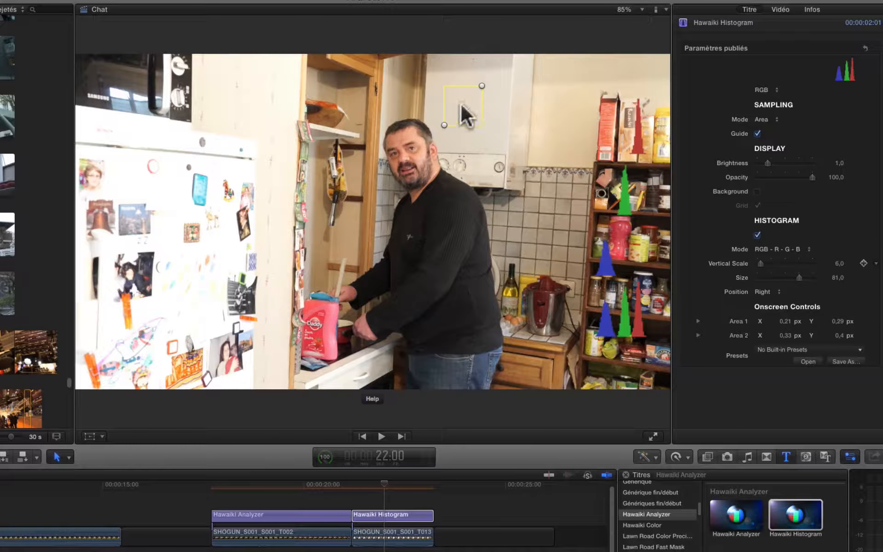
Balance the kitchen clip in Correction 1 with highlights 235° at 11 % and midtones 178° at 13 %, and adjust the shadows slightly.
click(392, 534)
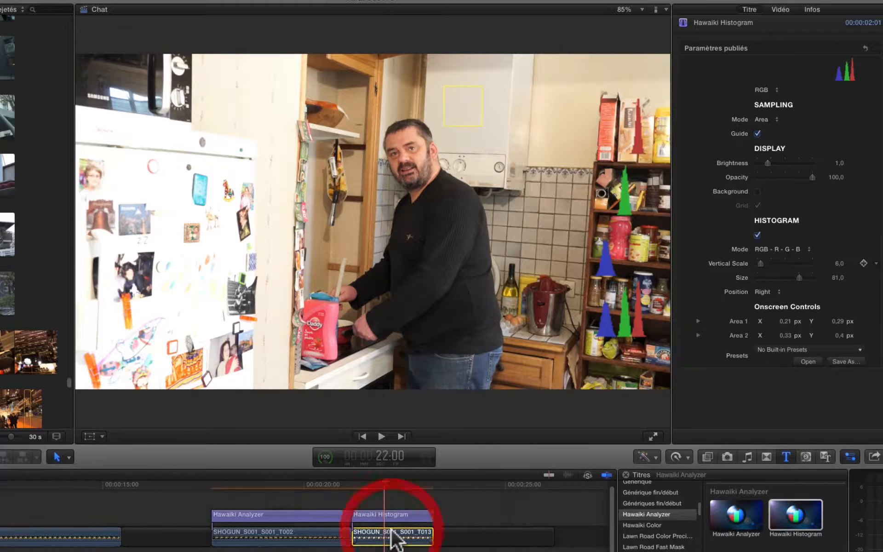
click(777, 8)
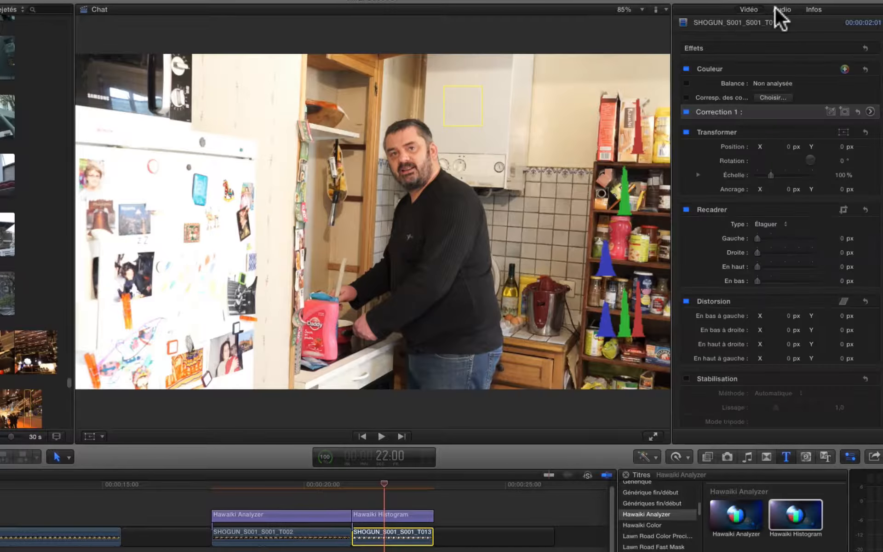
click(871, 112)
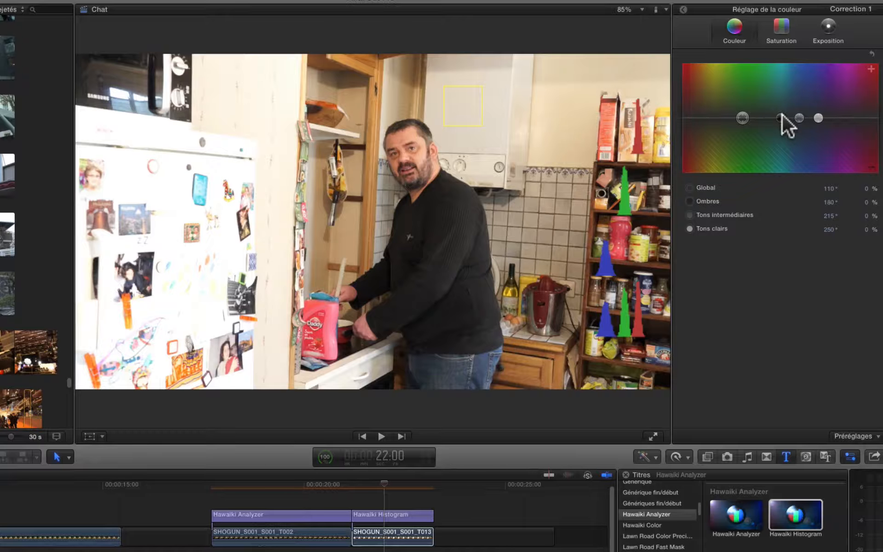
drag(819, 119, 751, 121)
drag(750, 127, 810, 109)
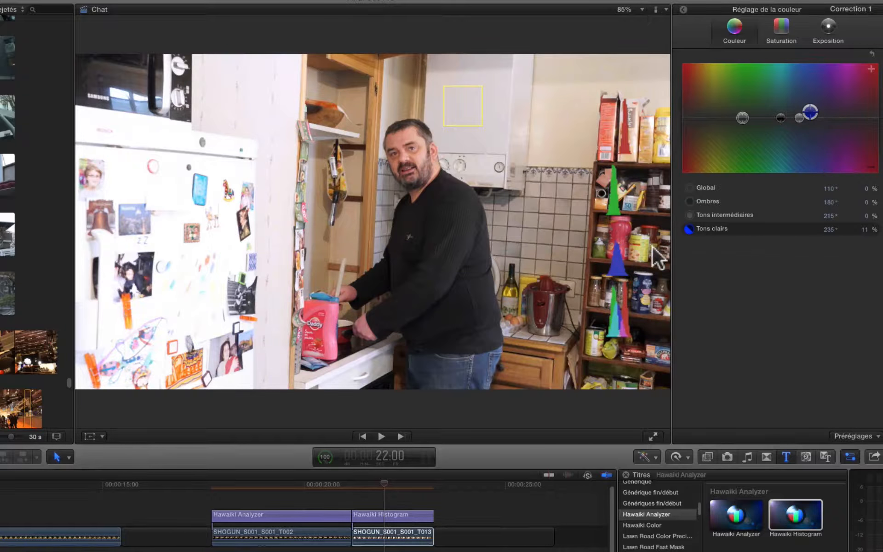
drag(800, 118, 779, 109)
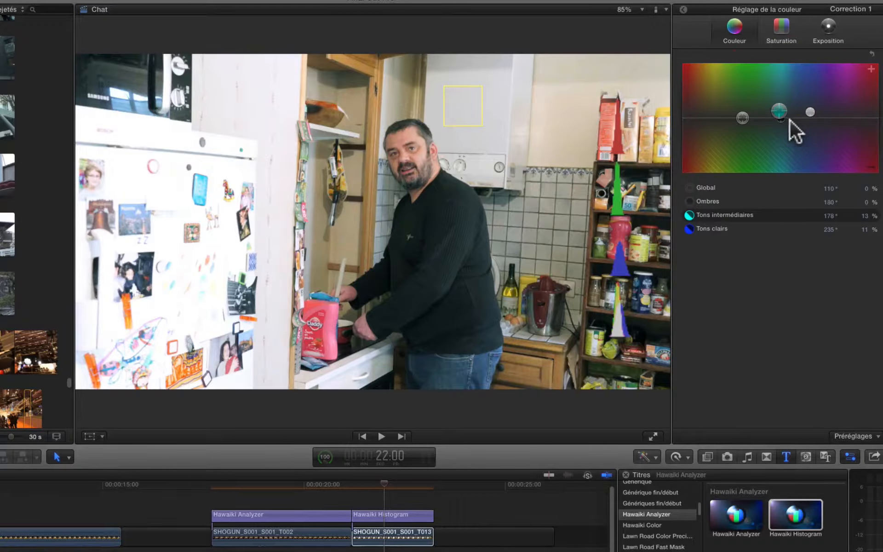
drag(780, 118, 782, 120)
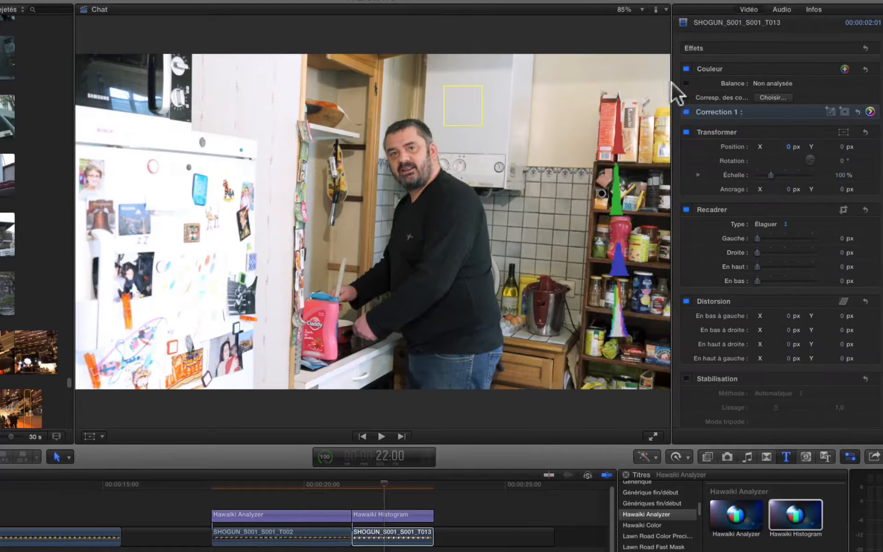
Turn the kitchen clip's colour correction off and on to compare the result, keeping the clip selected.
click(686, 69)
click(686, 68)
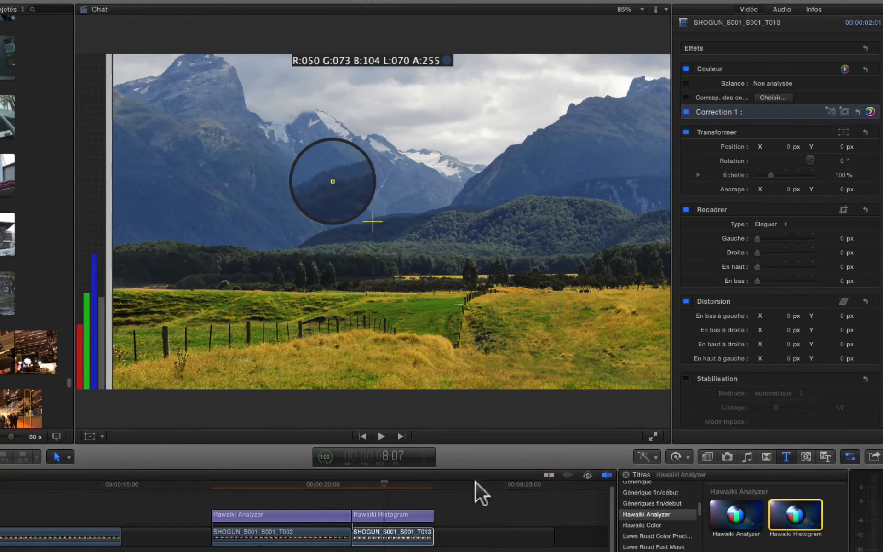
click(390, 535)
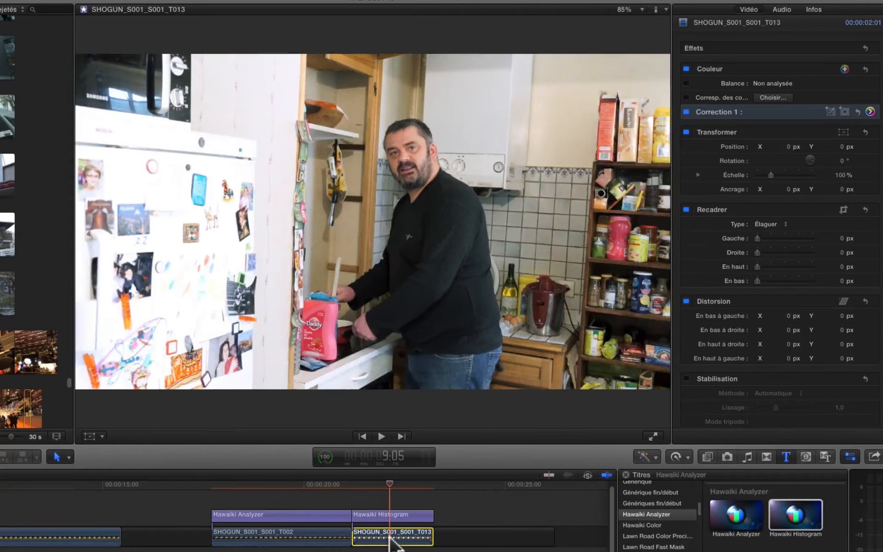